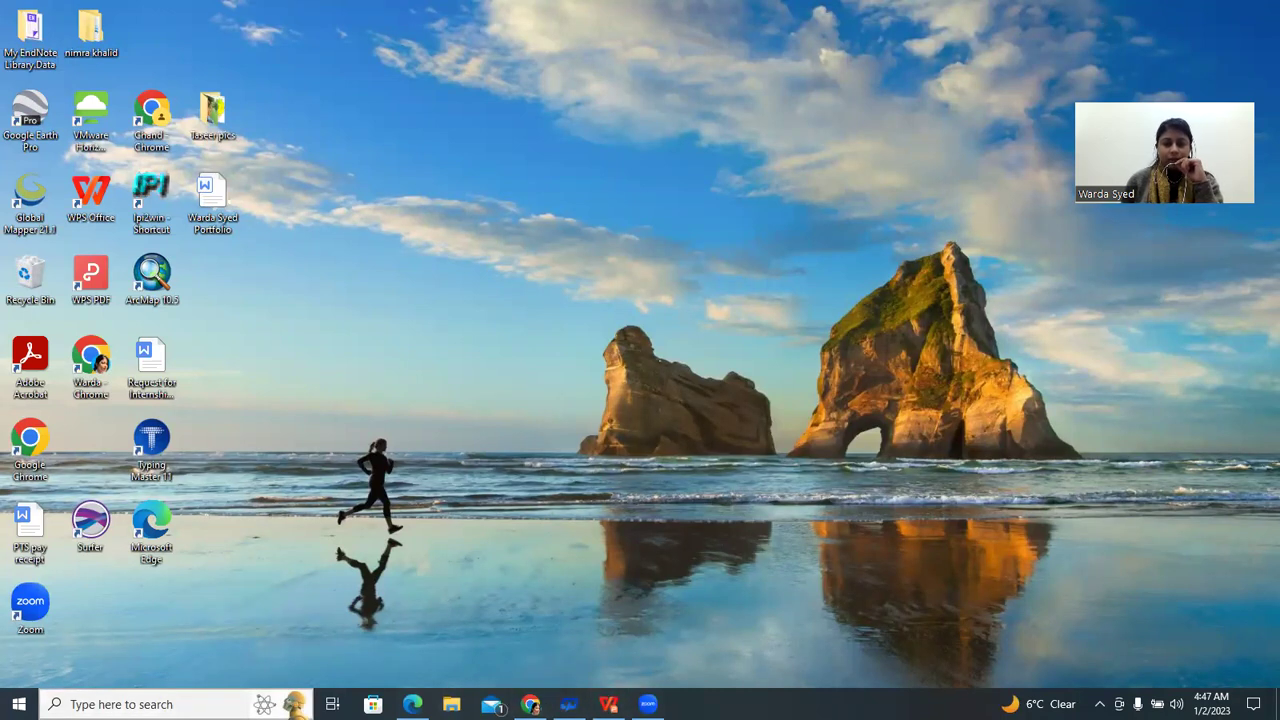
Show slide 12 of geocoding-tutorial.pptx in WPS Office, the Exercise 4 geocoding instructions
{"action": "key", "text": "alt+Tab"}
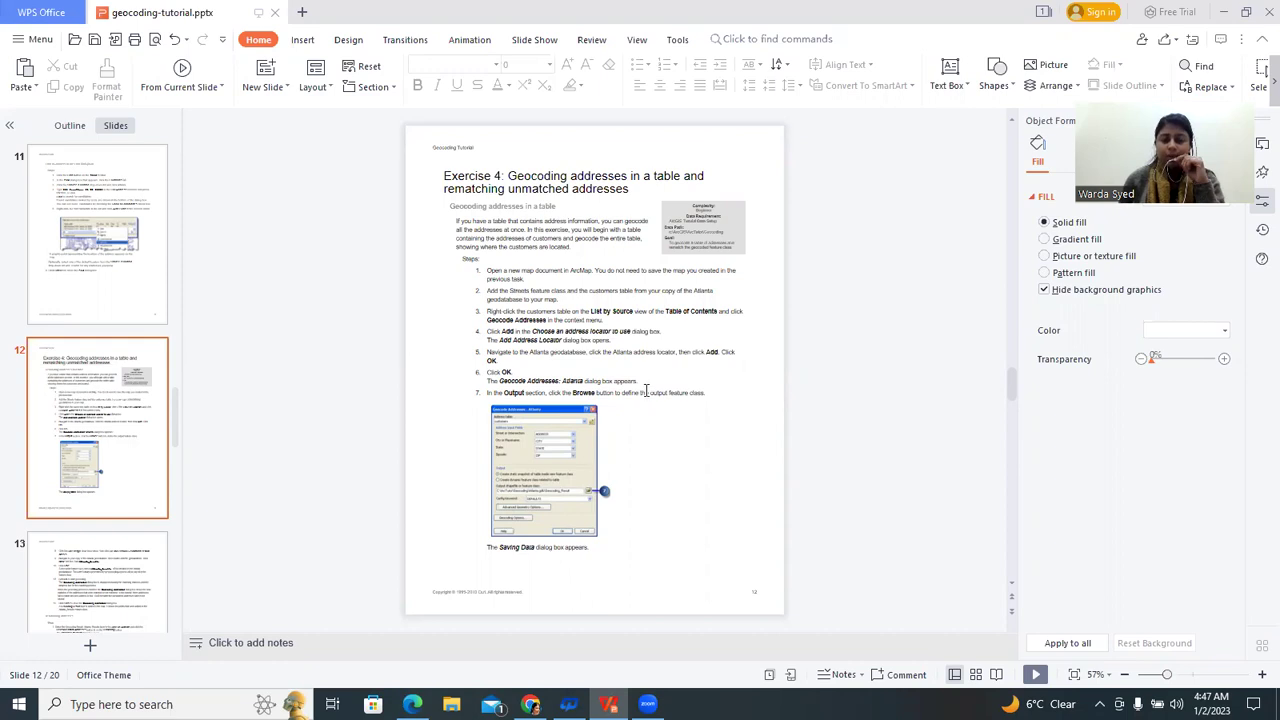
{"action": "scroll", "coordinate": [645, 390], "scroll_direction": "down", "scroll_amount": 2}
{"action": "scroll", "coordinate": [645, 390], "scroll_direction": "up", "scroll_amount": 2}
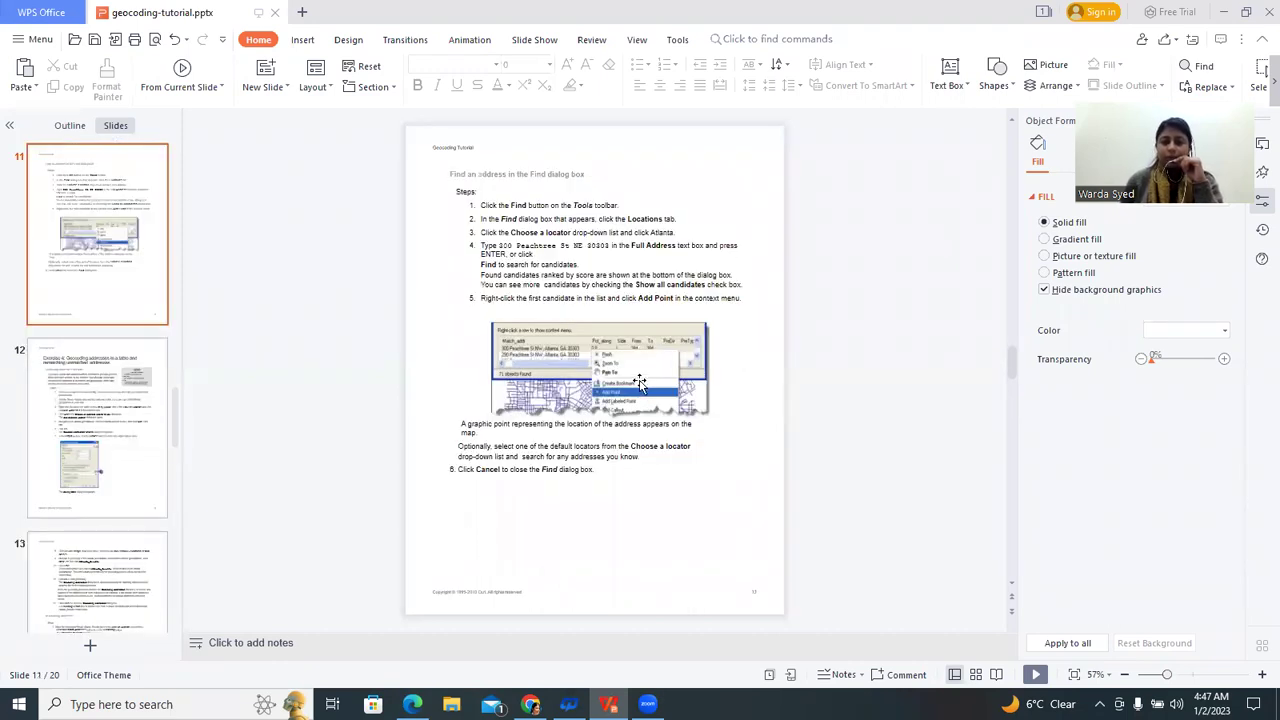
{"action": "scroll", "coordinate": [640, 385], "scroll_direction": "down", "scroll_amount": 1}
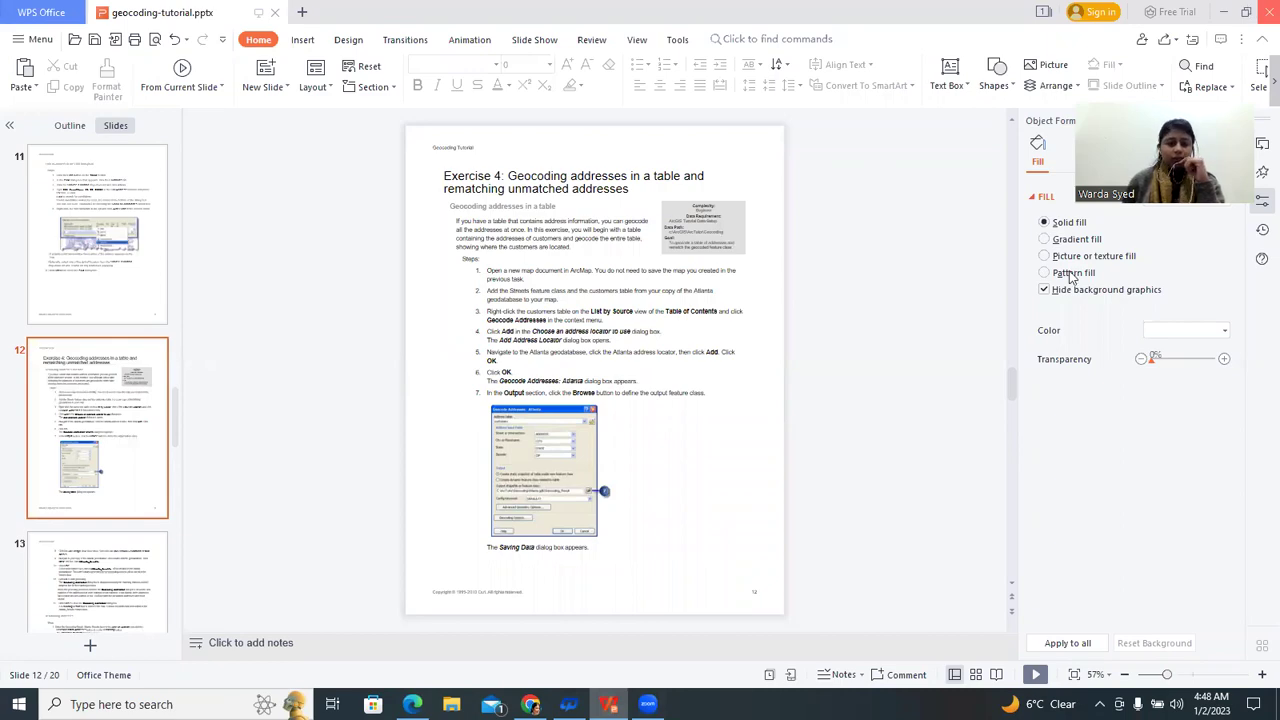
{"action": "left_click", "coordinate": [121, 704]}
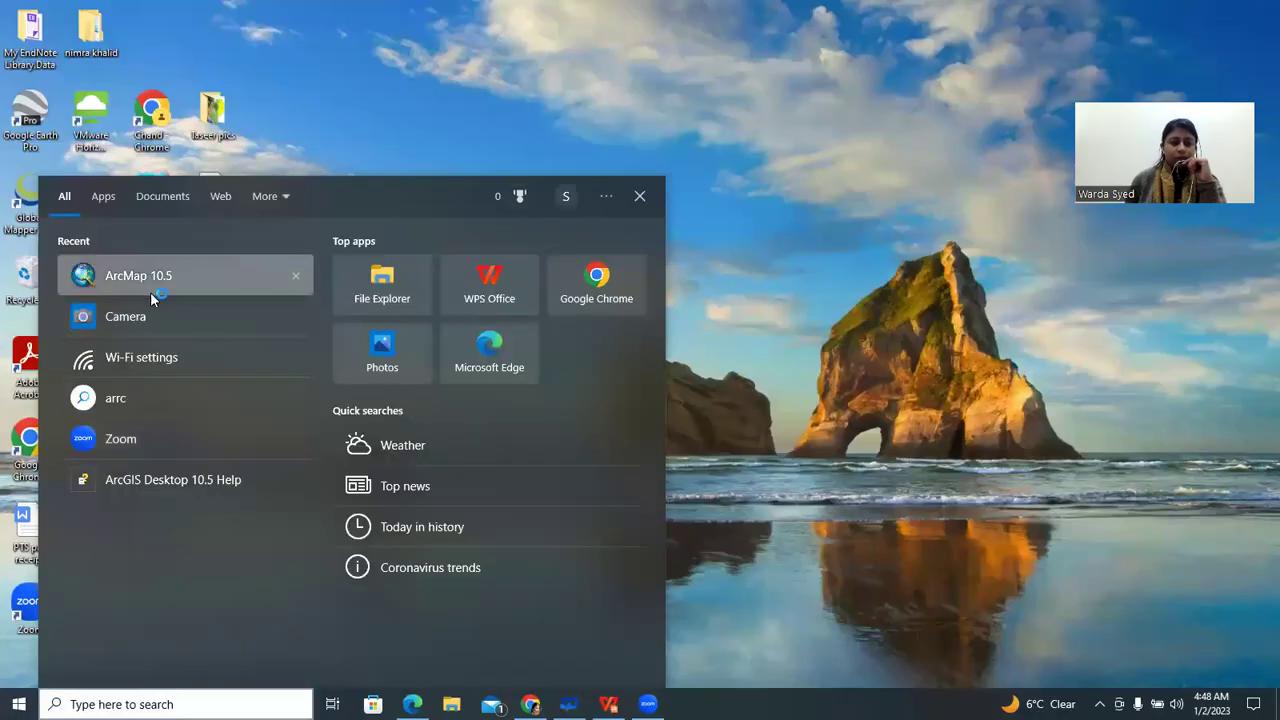
Launch ArcMap 10.5 from the recent items in the Start menu
{"action": "left_click", "coordinate": [150, 292]}
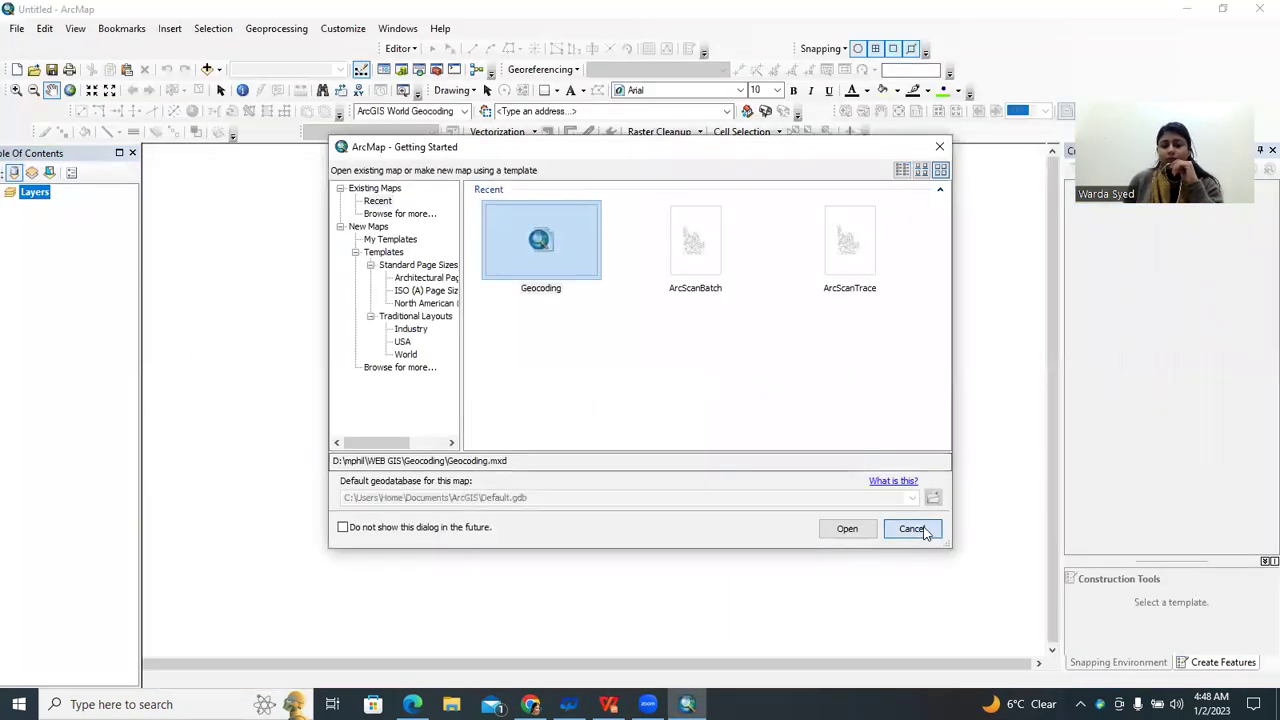
Start a blank map and add streets and customers from WEB GIS > Geocoding > Atlanta.gdb
{"action": "left_click", "coordinate": [912, 527]}
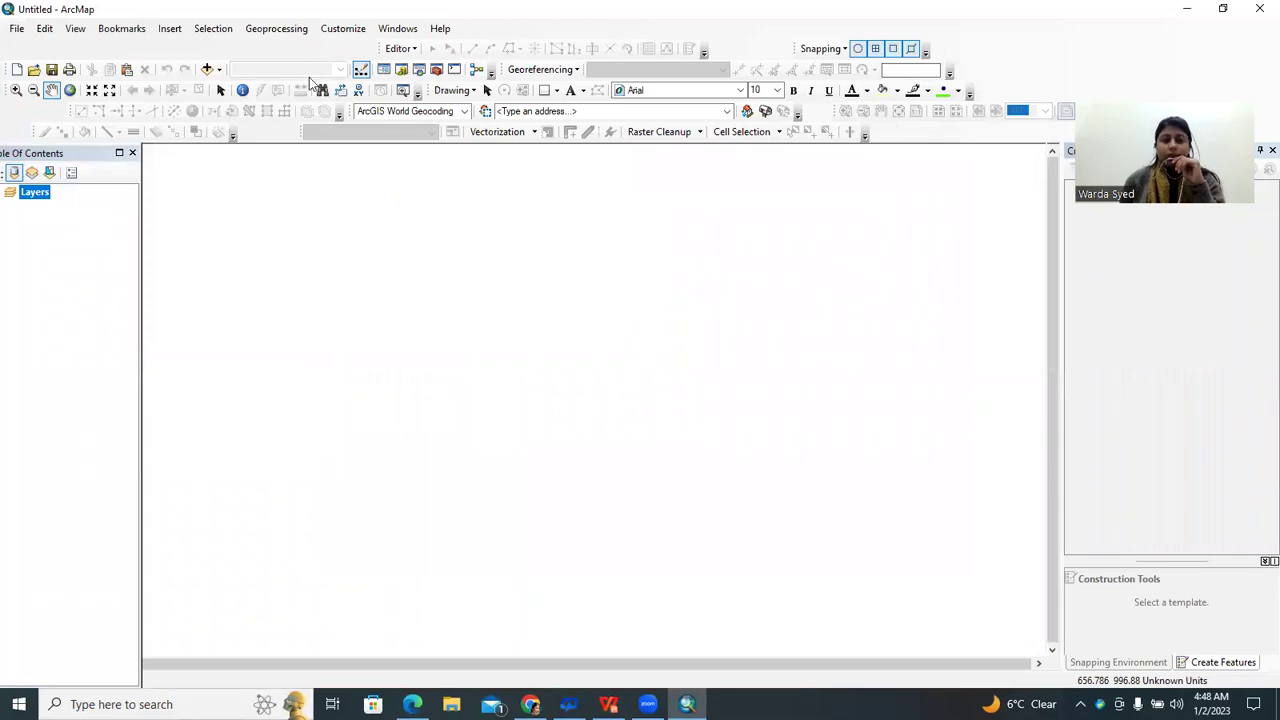
{"action": "left_click", "coordinate": [210, 69]}
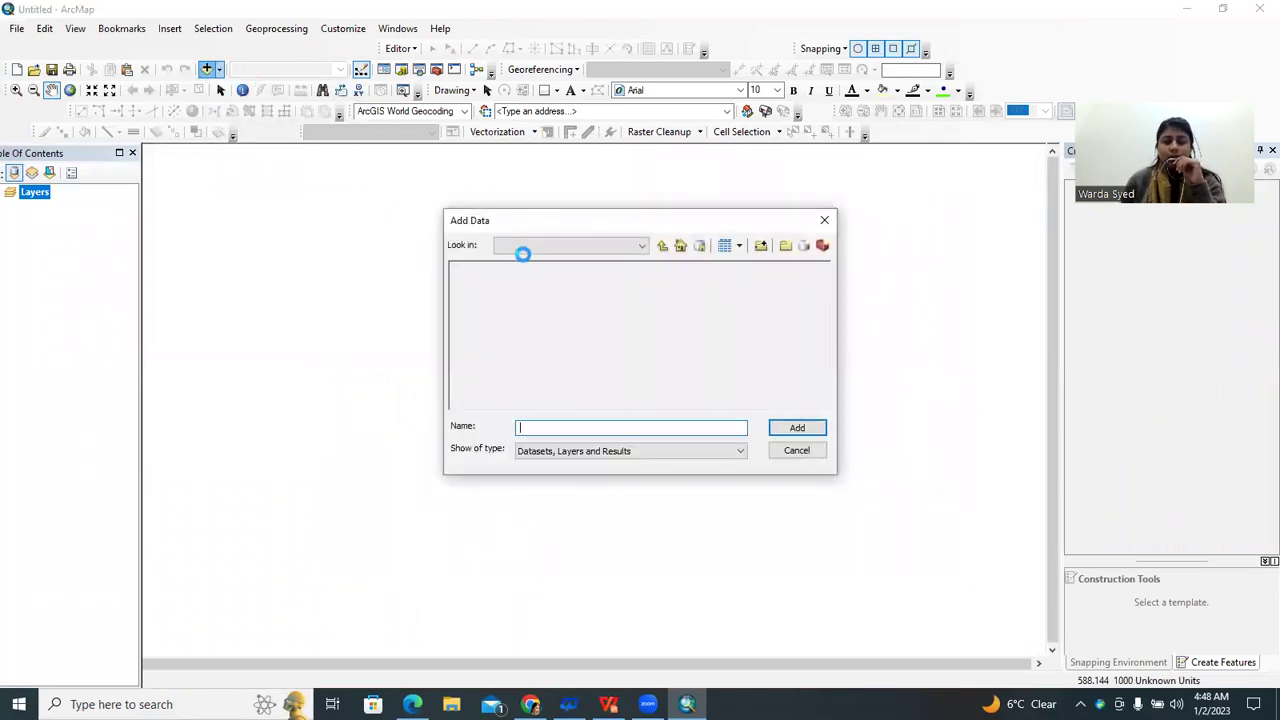
{"action": "left_click", "coordinate": [586, 250]}
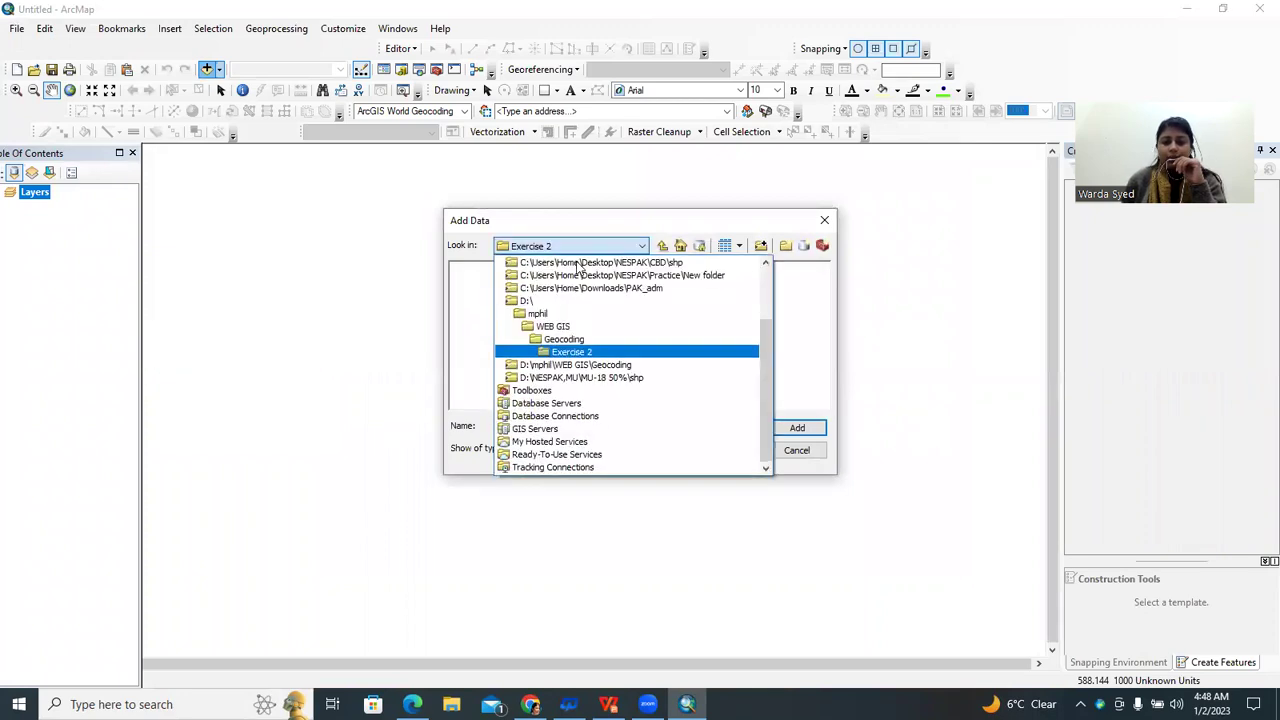
{"action": "left_click", "coordinate": [549, 323]}
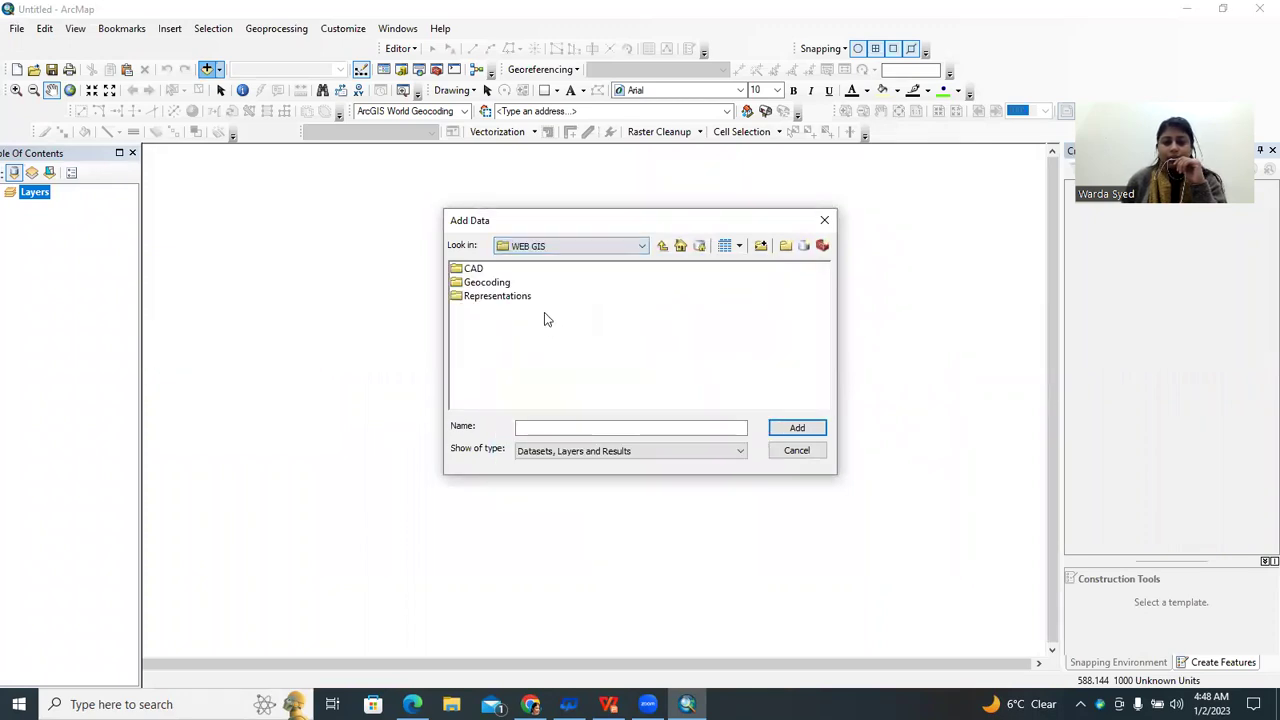
{"action": "double_click", "coordinate": [482, 282]}
{"action": "double_click", "coordinate": [488, 311]}
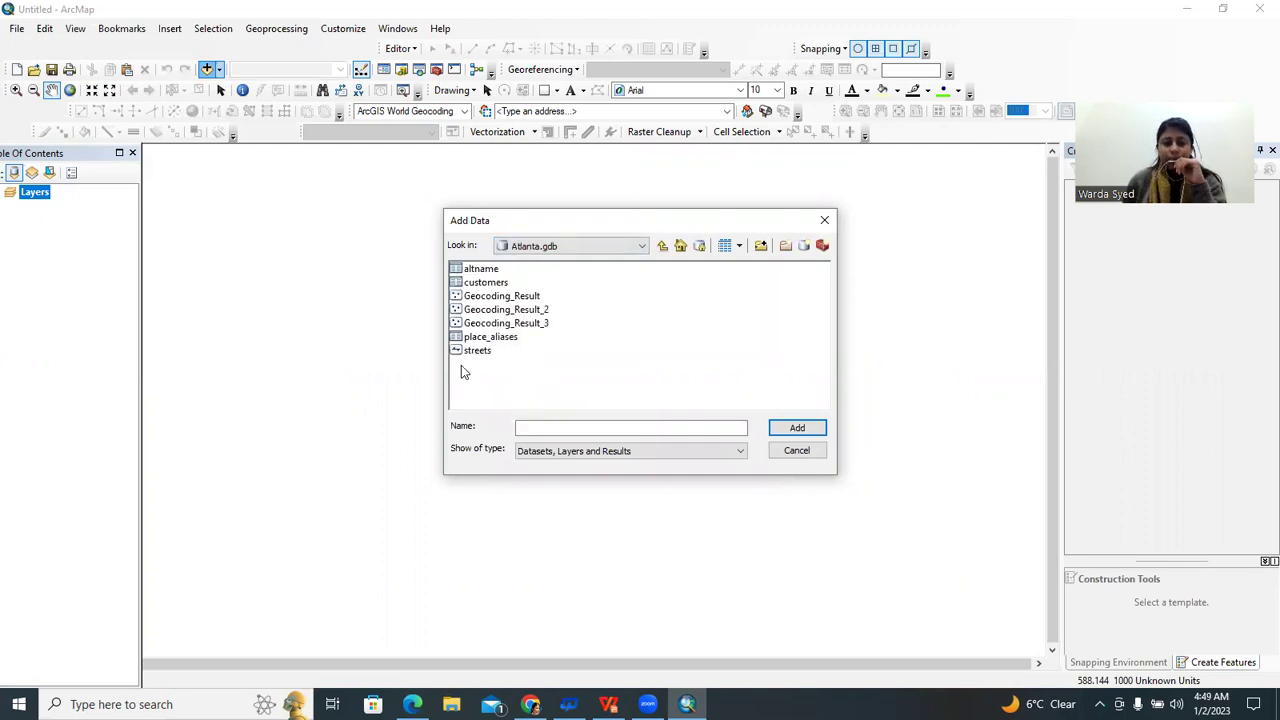
{"action": "left_click", "coordinate": [475, 352]}
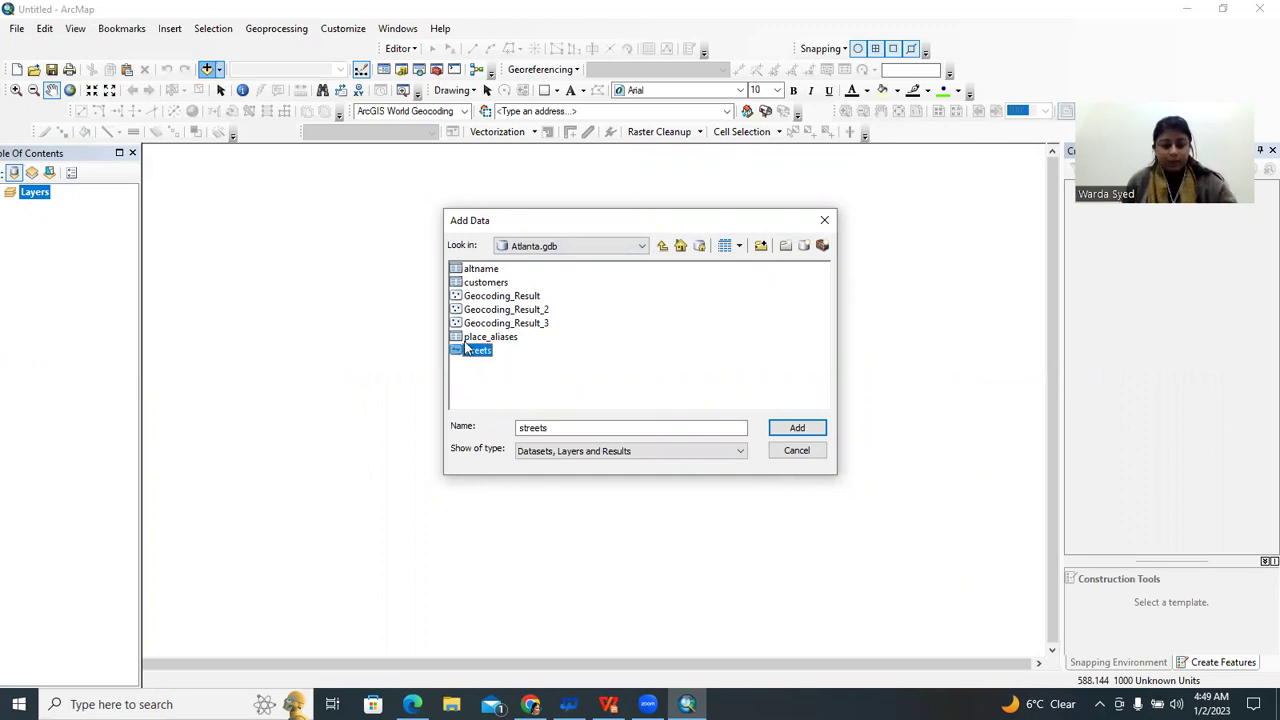
{"action": "left_click", "coordinate": [490, 284], "text": "ctrl"}
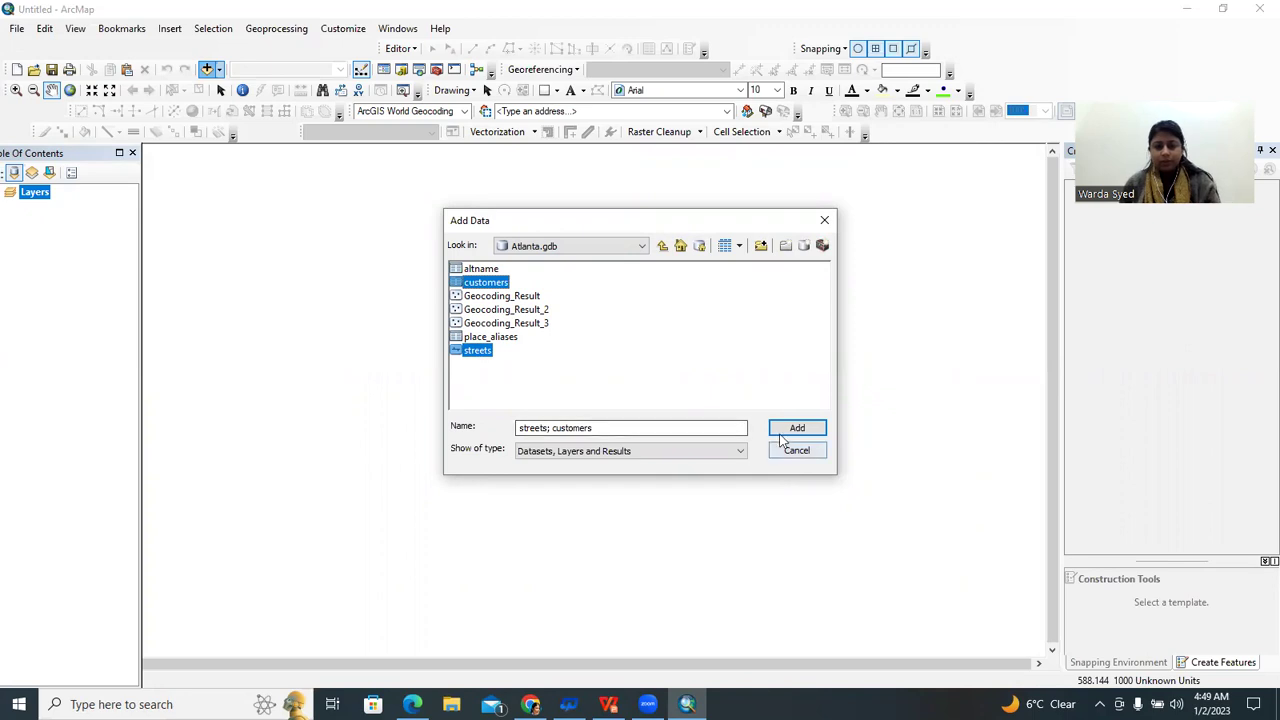
{"action": "left_click", "coordinate": [778, 427]}
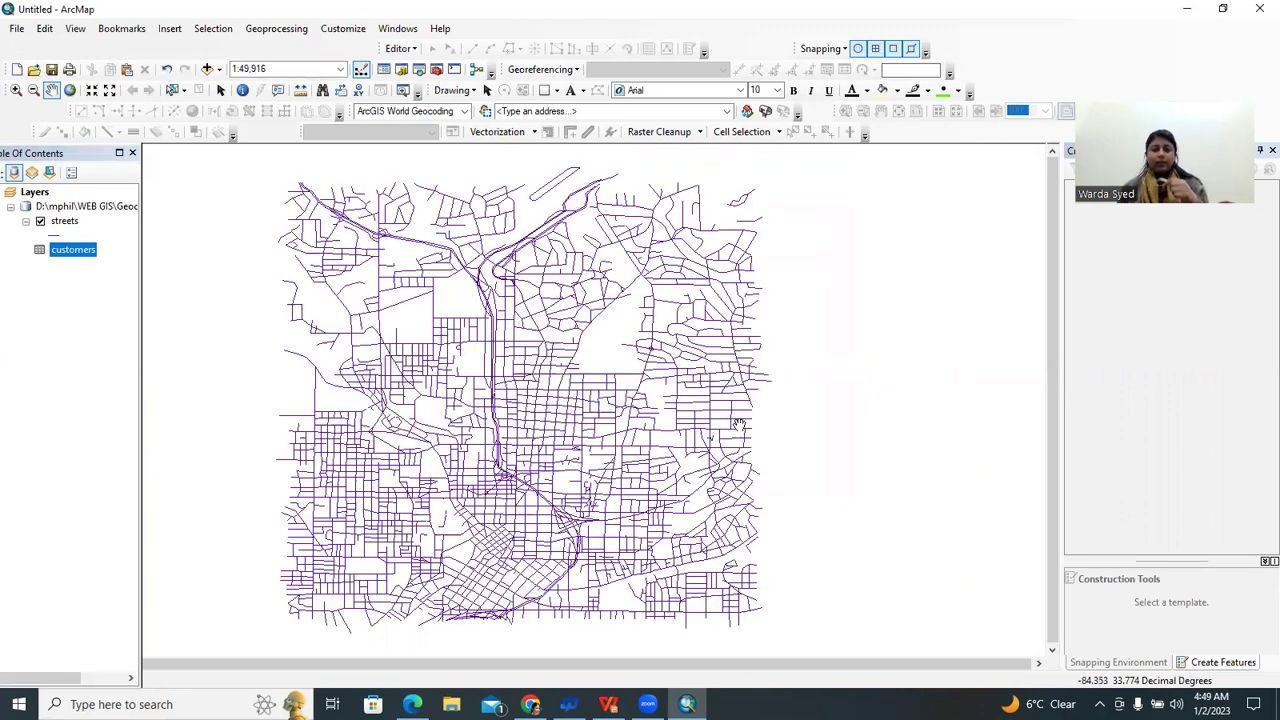
Look over Geocoding_Result, Geocoding_Result_2 and Geocoding_Result_3, but close without adding them
{"action": "left_click", "coordinate": [207, 69]}
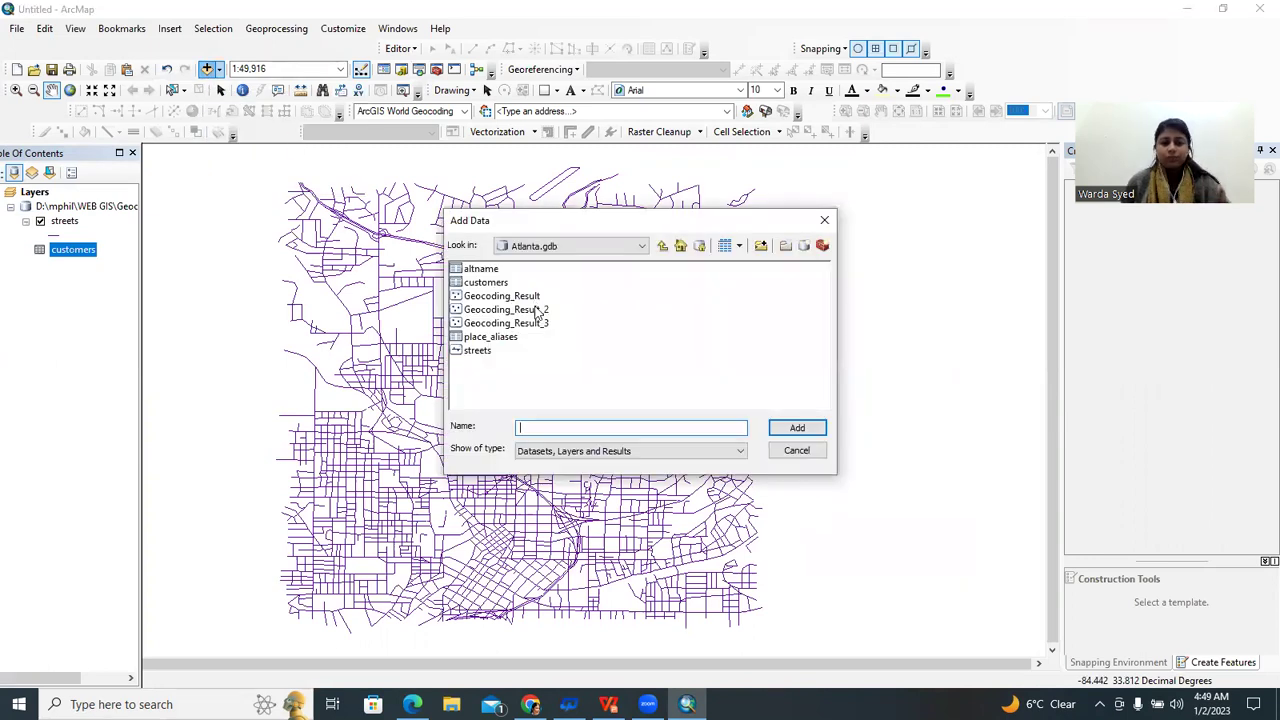
{"action": "left_click", "coordinate": [537, 310]}
{"action": "left_click", "coordinate": [508, 295], "text": "ctrl"}
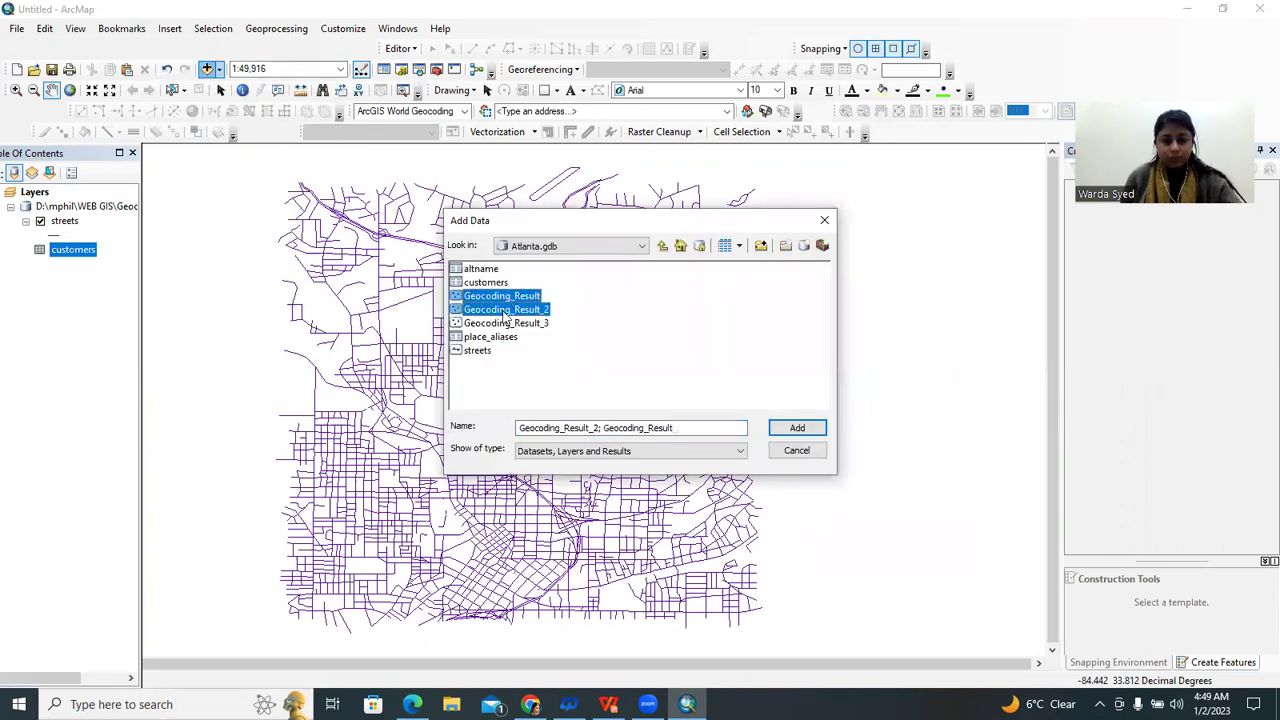
{"action": "left_click", "coordinate": [512, 326], "text": "ctrl"}
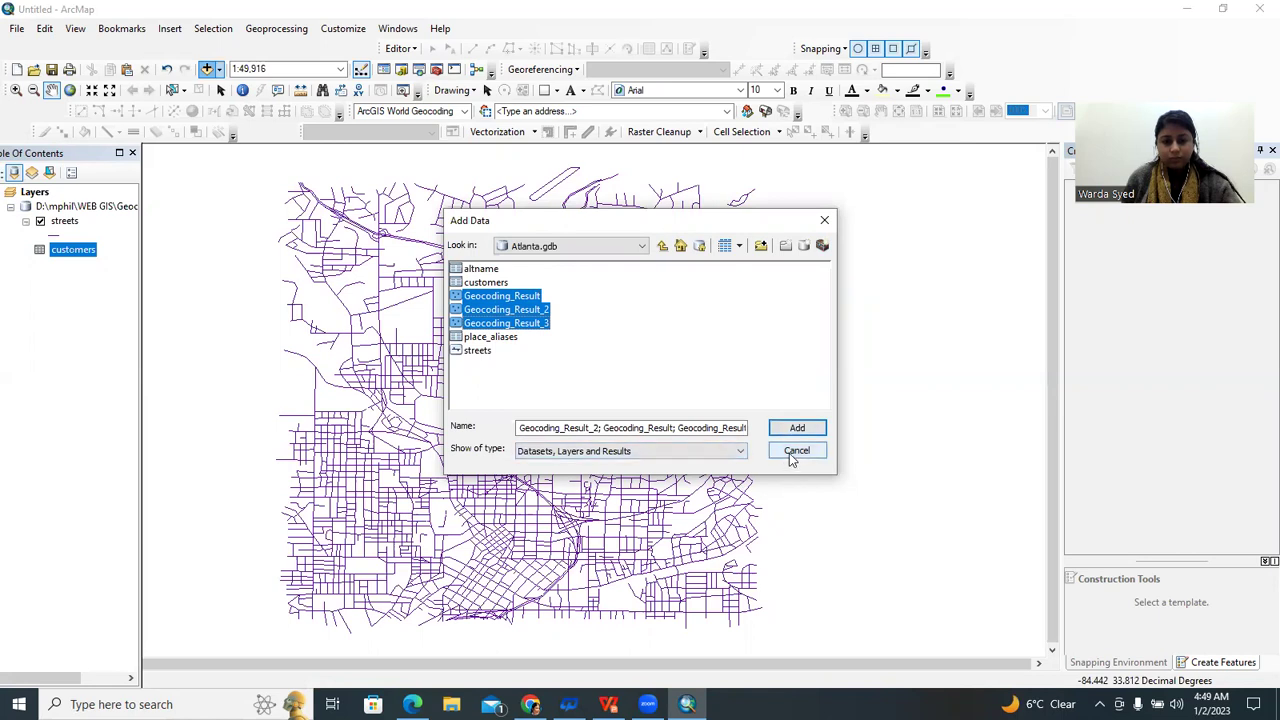
{"action": "left_click", "coordinate": [796, 451]}
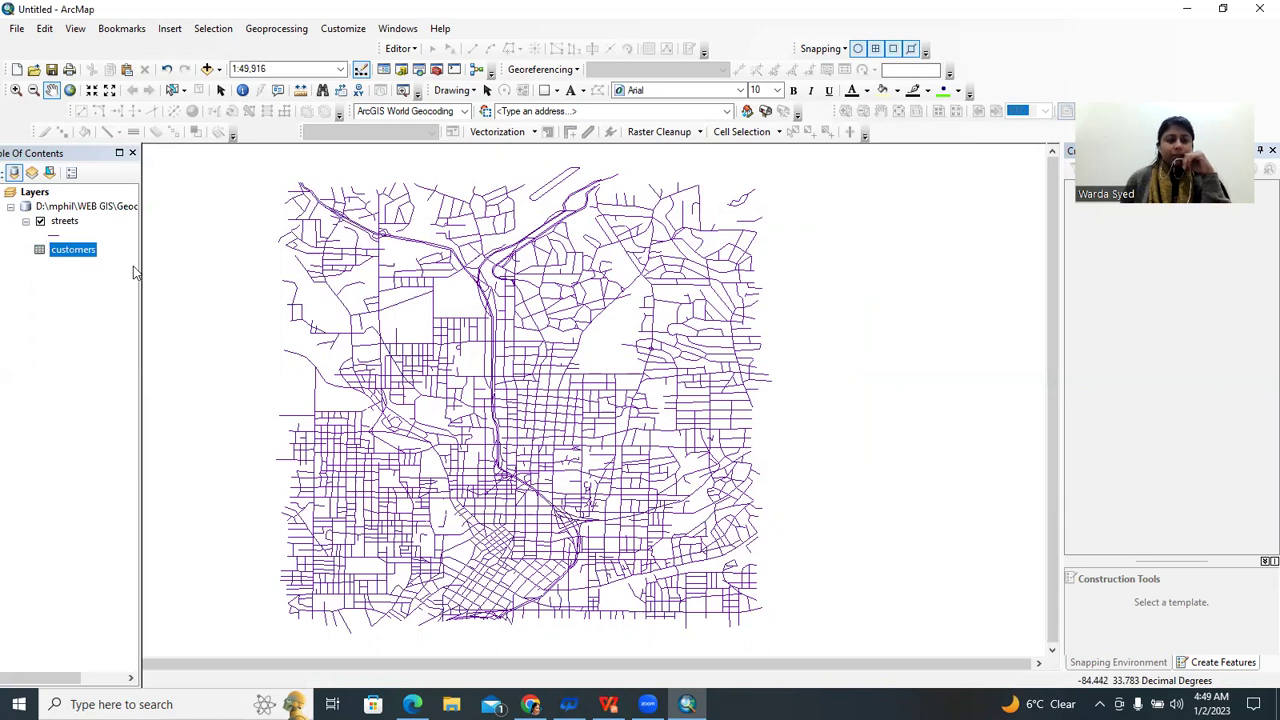
{"action": "right_click", "coordinate": [65, 257]}
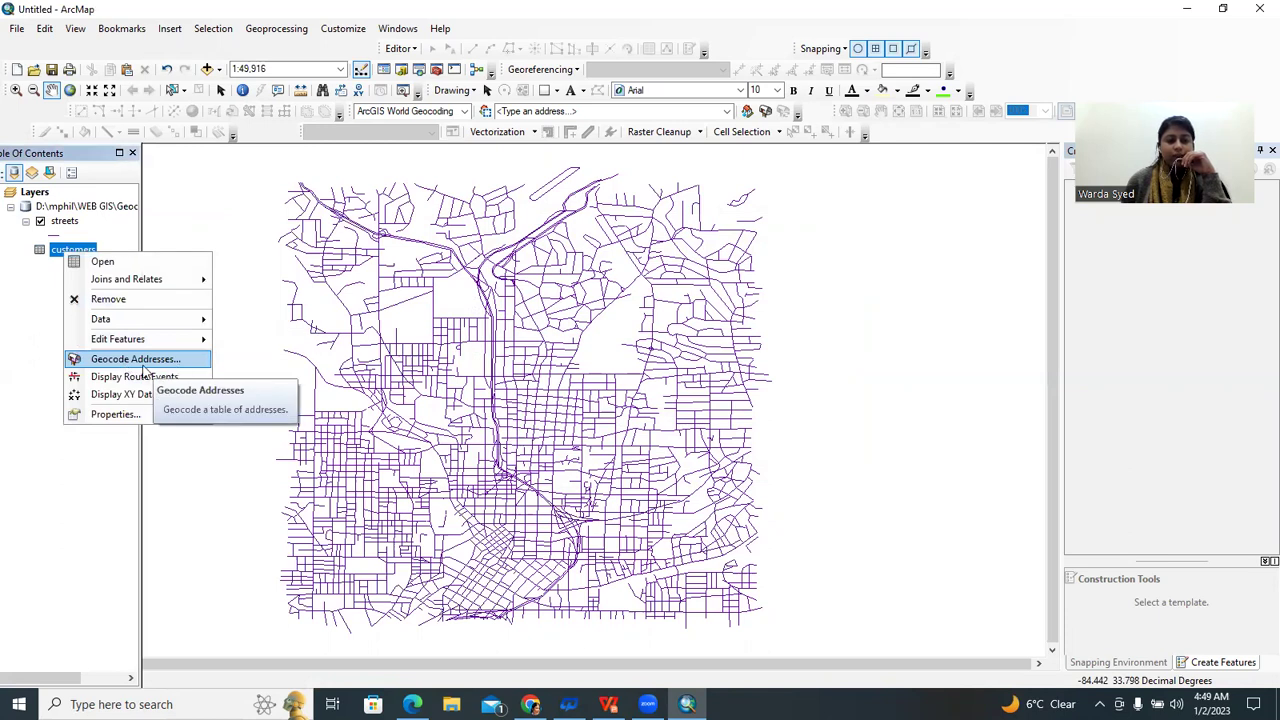
Geocode the customers table using the streets_Atlanta AddressLocator added from Geocoding > Exercise 1
{"action": "left_click", "coordinate": [146, 362]}
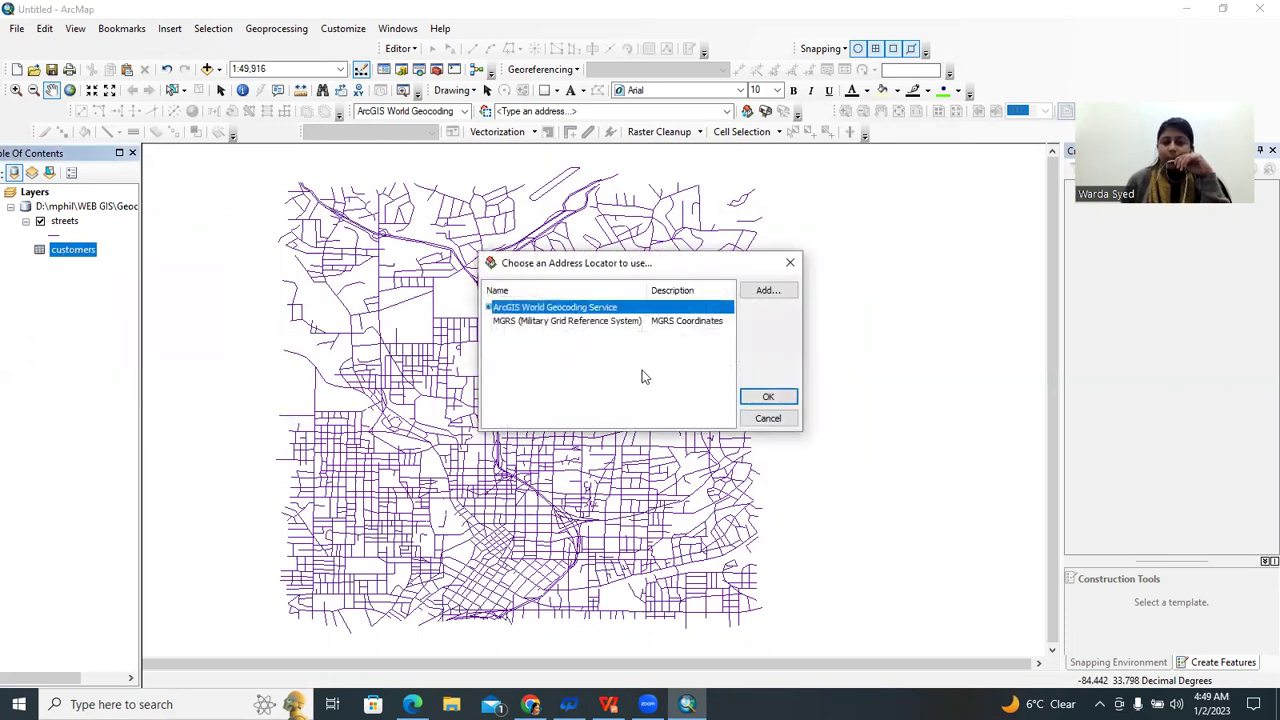
{"action": "left_click", "coordinate": [766, 300]}
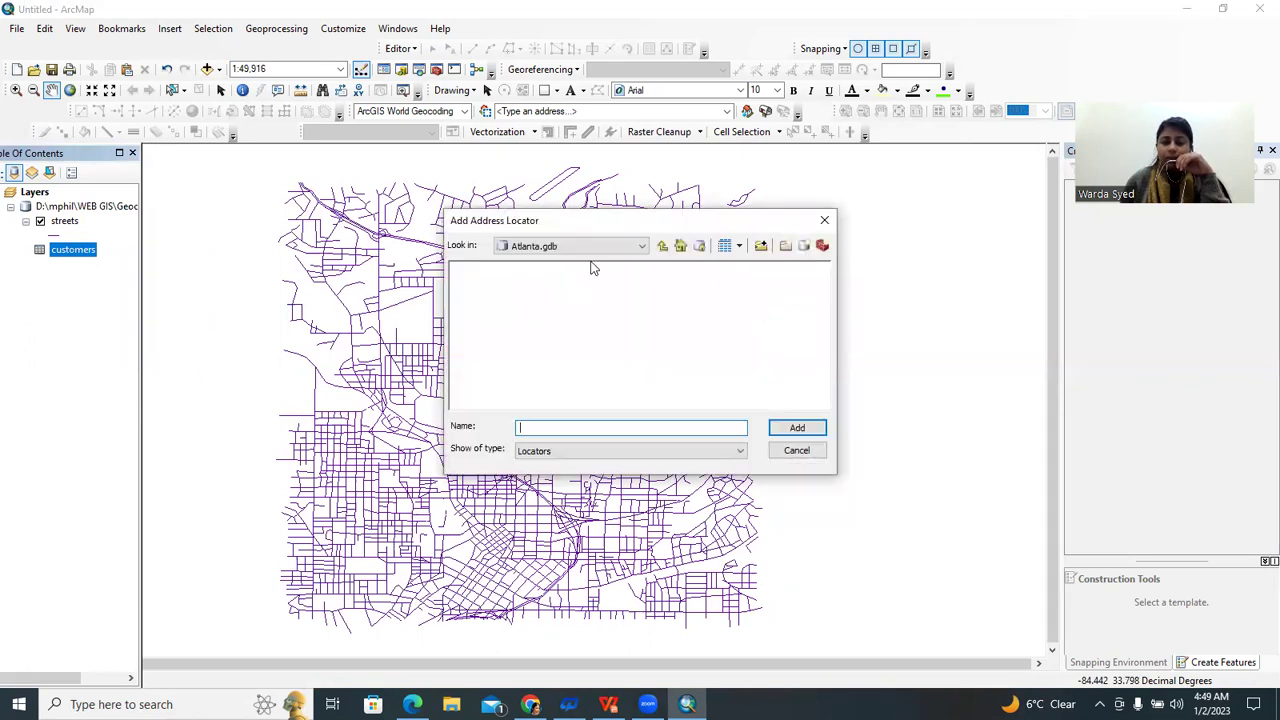
{"action": "left_click", "coordinate": [580, 248]}
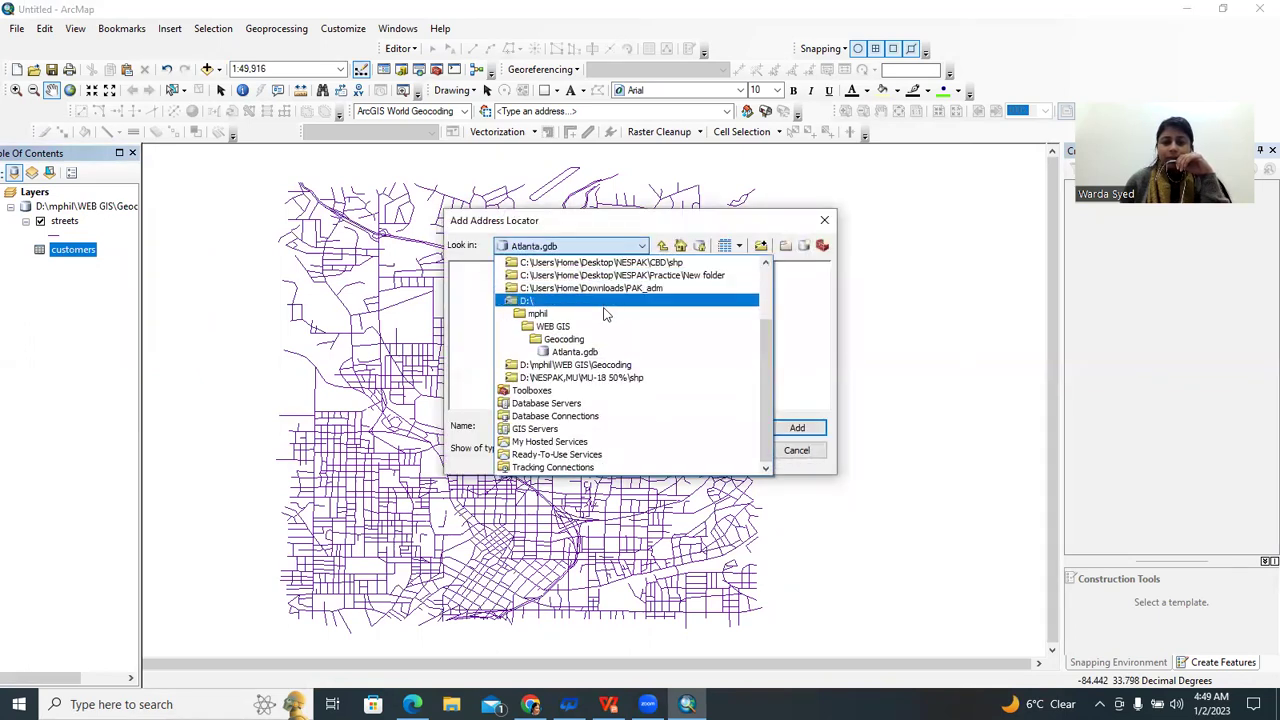
{"action": "left_click", "coordinate": [568, 340]}
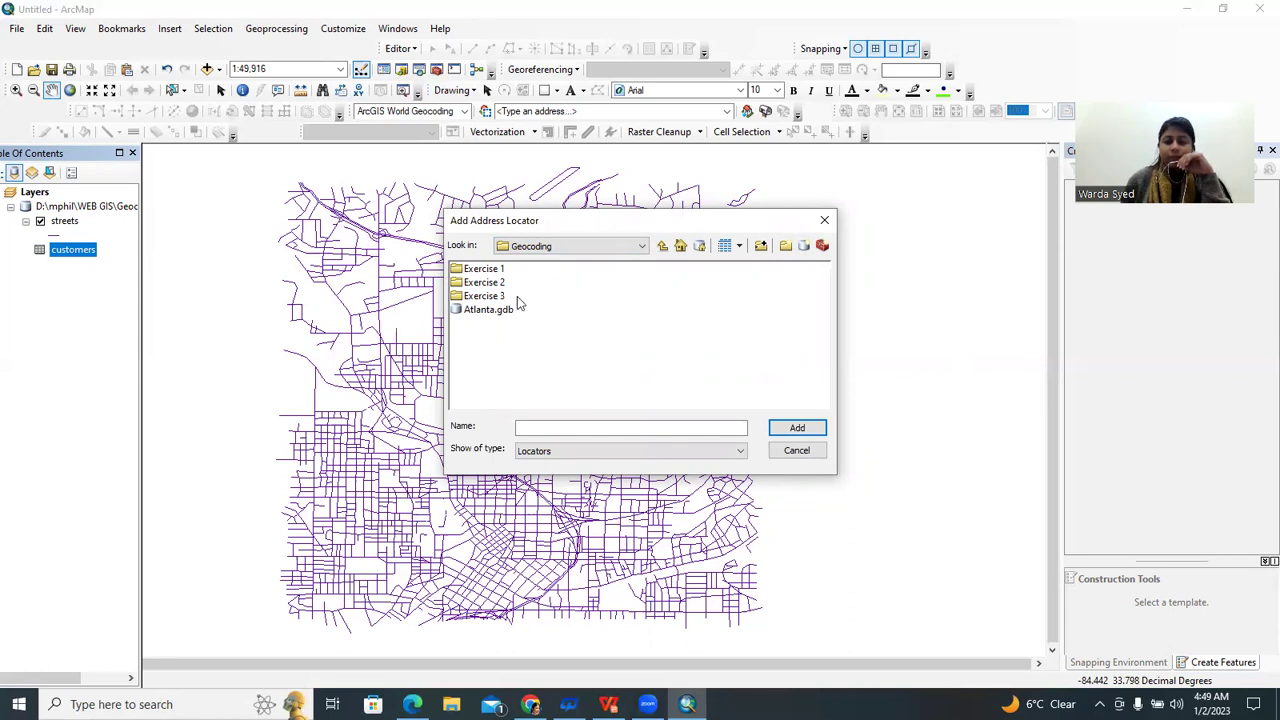
{"action": "double_click", "coordinate": [484, 271]}
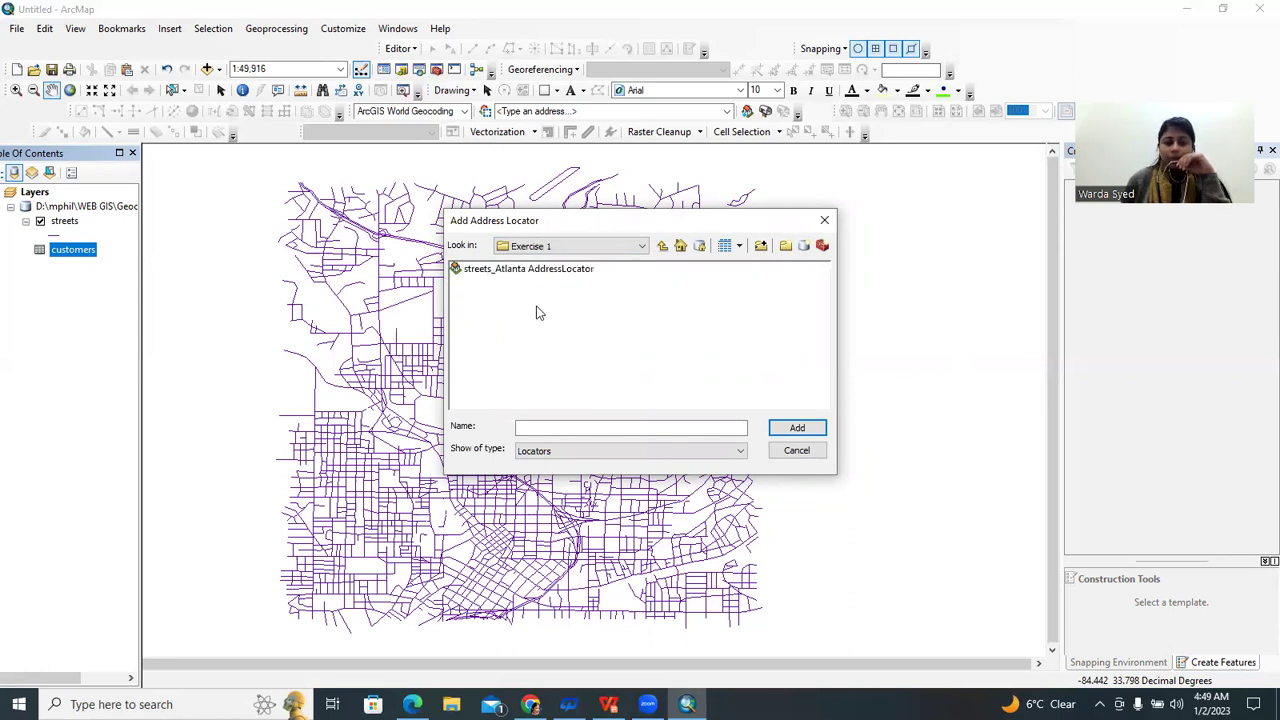
{"action": "left_click", "coordinate": [519, 270]}
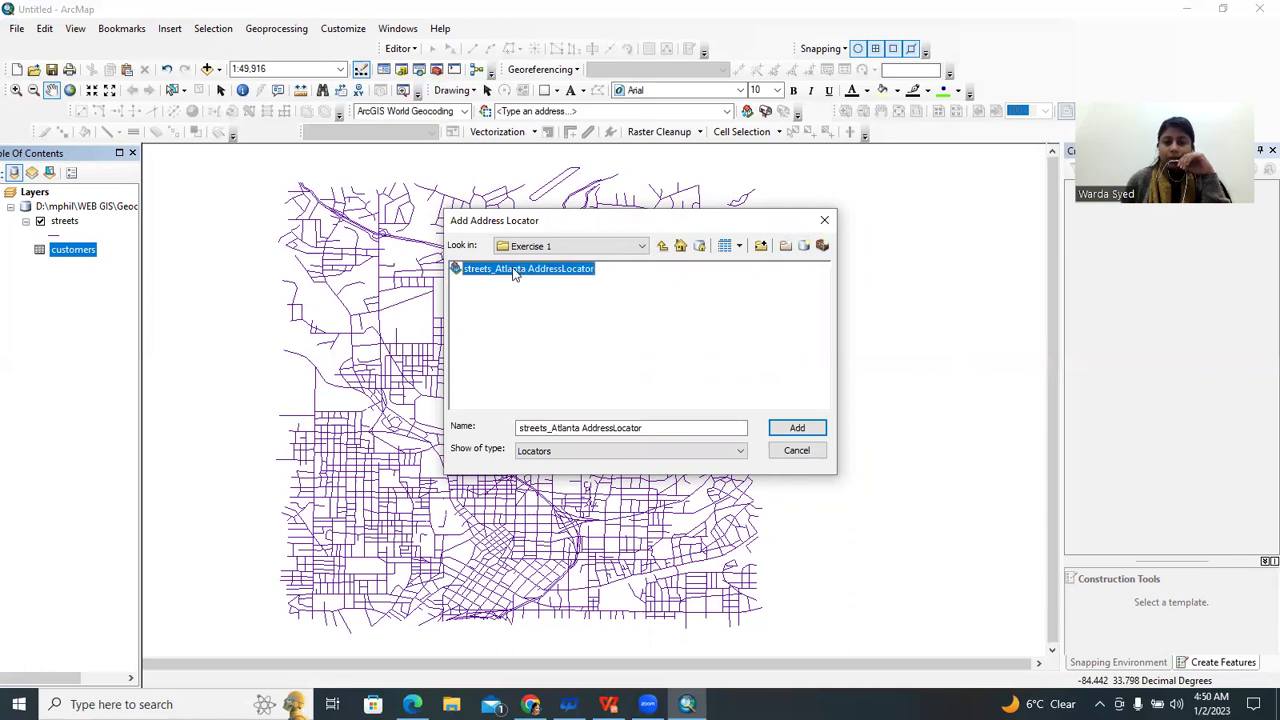
{"action": "left_click", "coordinate": [802, 439]}
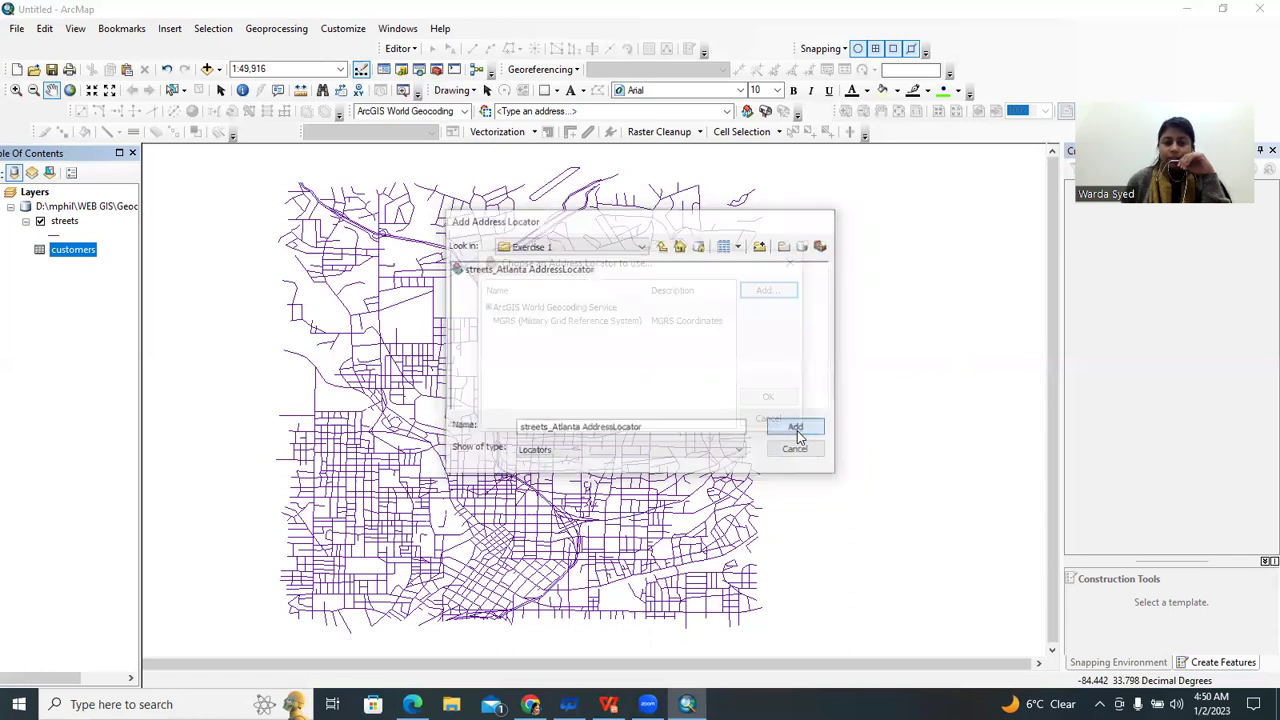
{"action": "left_click", "coordinate": [783, 398]}
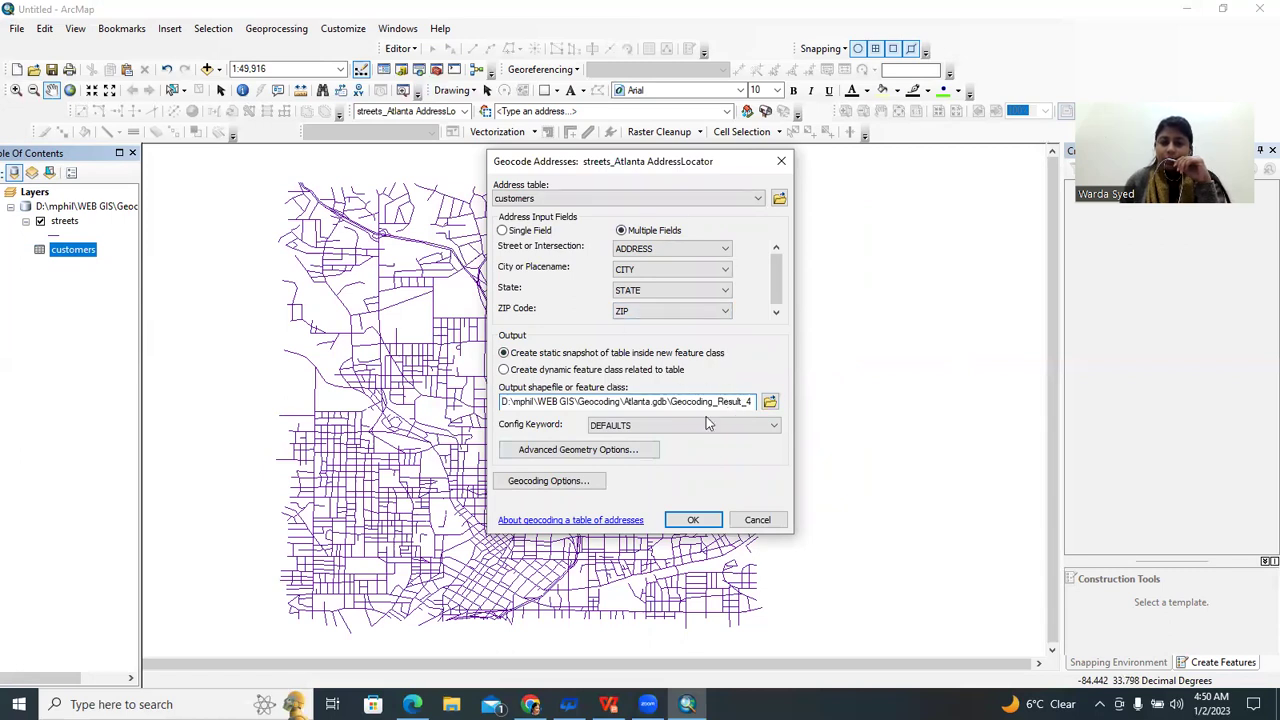
Save the output as geodatabase feature class Geocoding_Result, overwriting the old one, and run geocoding
{"action": "left_click", "coordinate": [769, 401]}
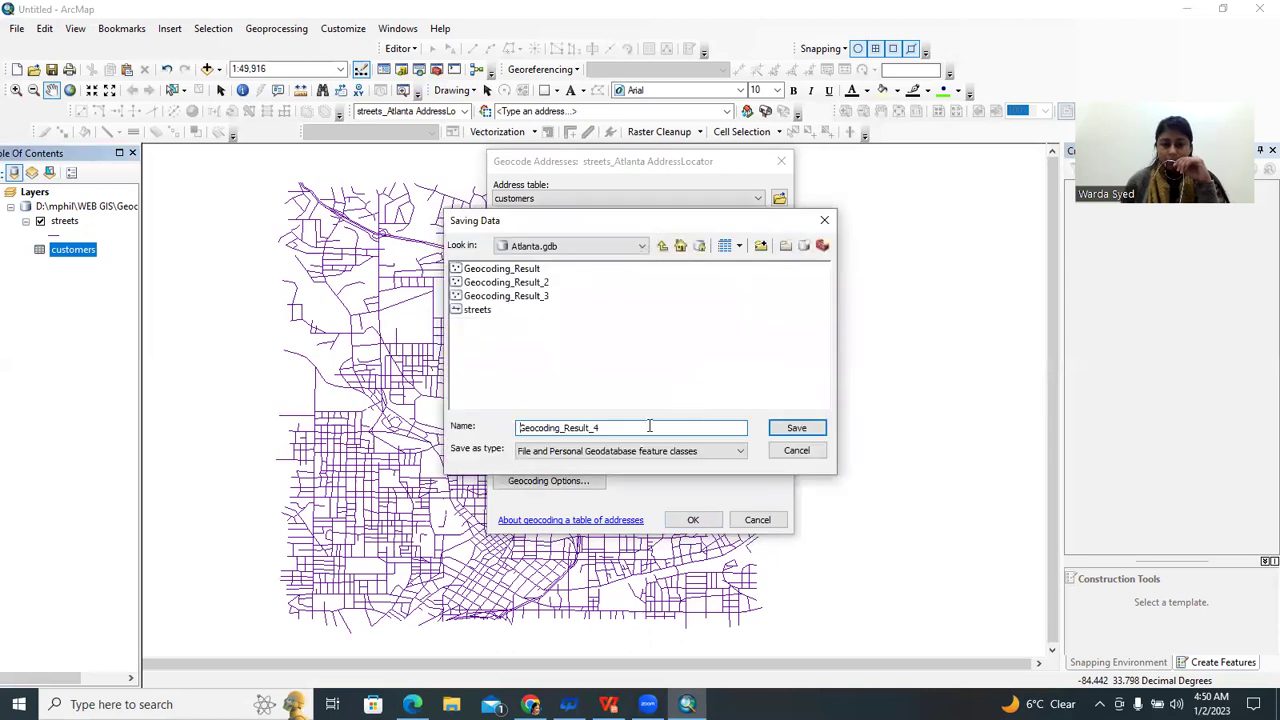
{"action": "left_click", "coordinate": [565, 451]}
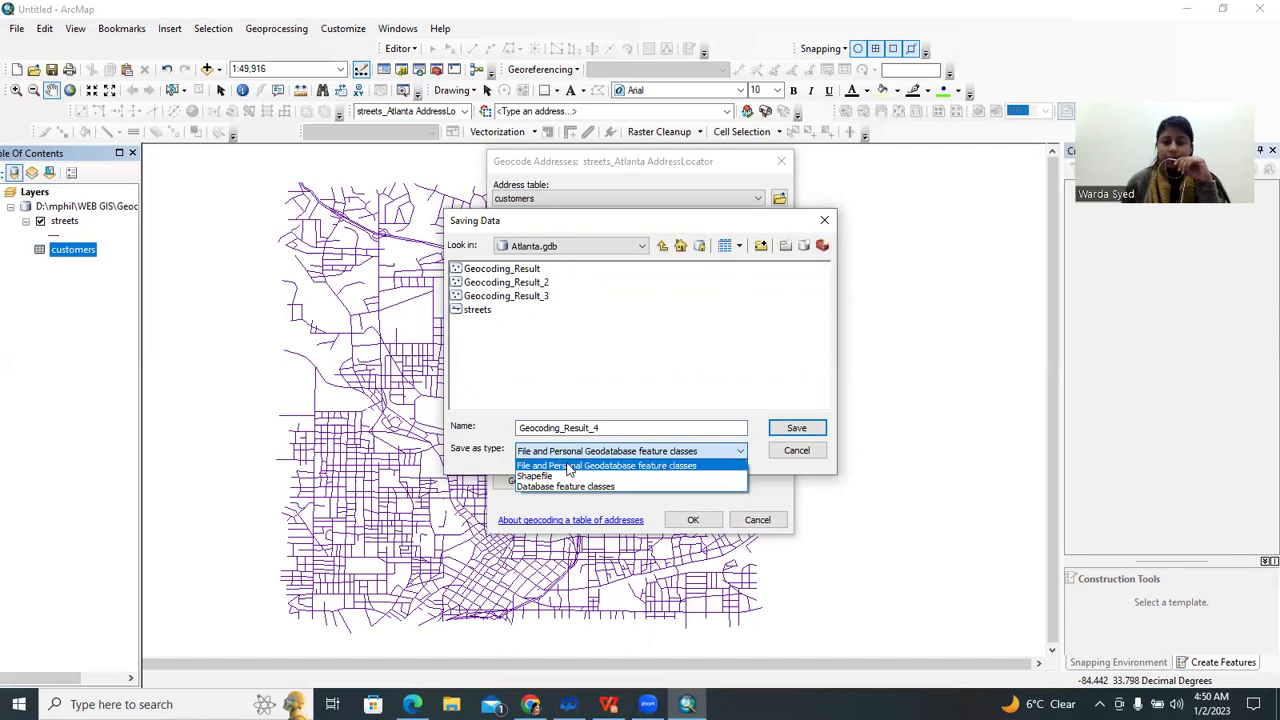
{"action": "left_click", "coordinate": [567, 466]}
{"action": "left_click", "coordinate": [656, 428]}
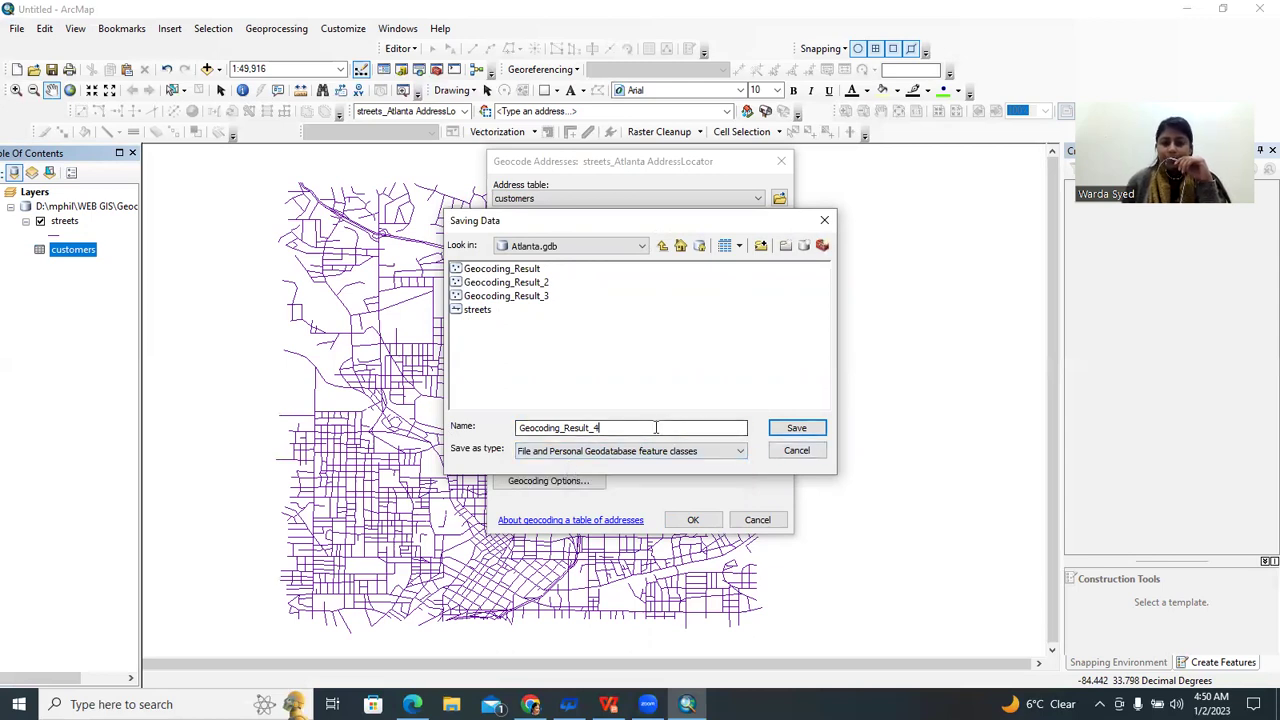
{"action": "key", "text": "BackSpace"}
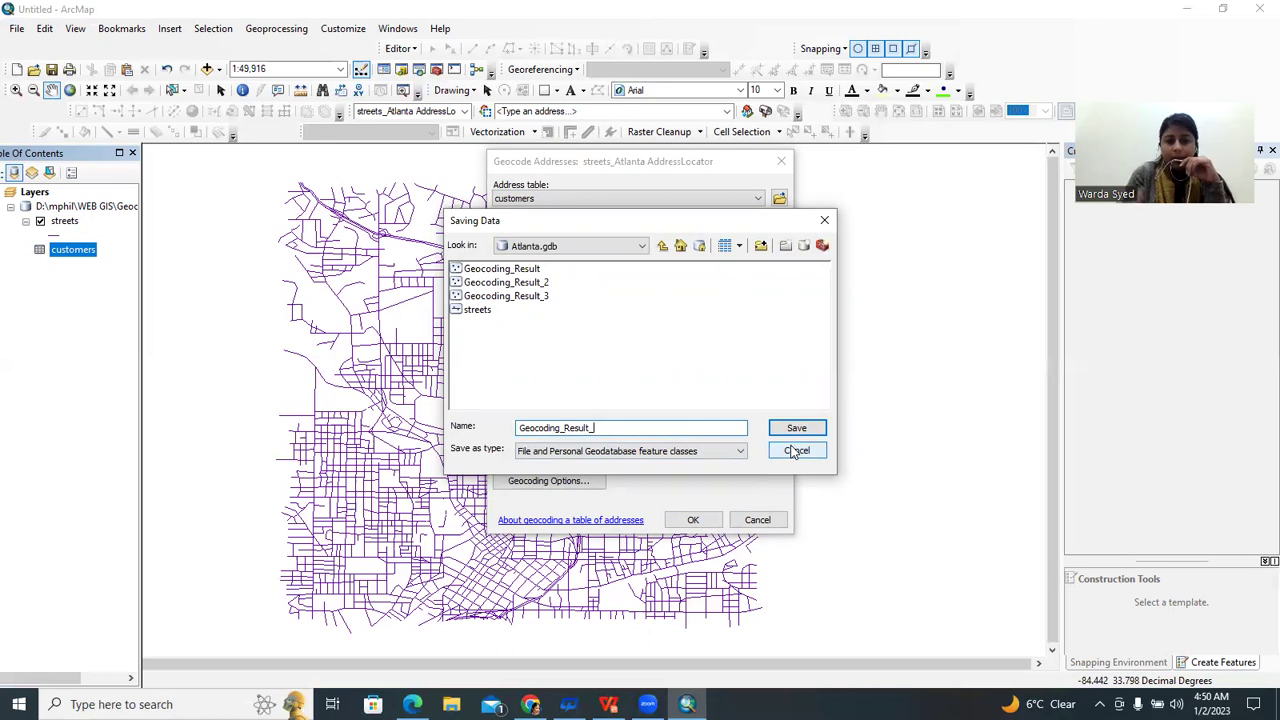
{"action": "key", "text": "BackSpace"}
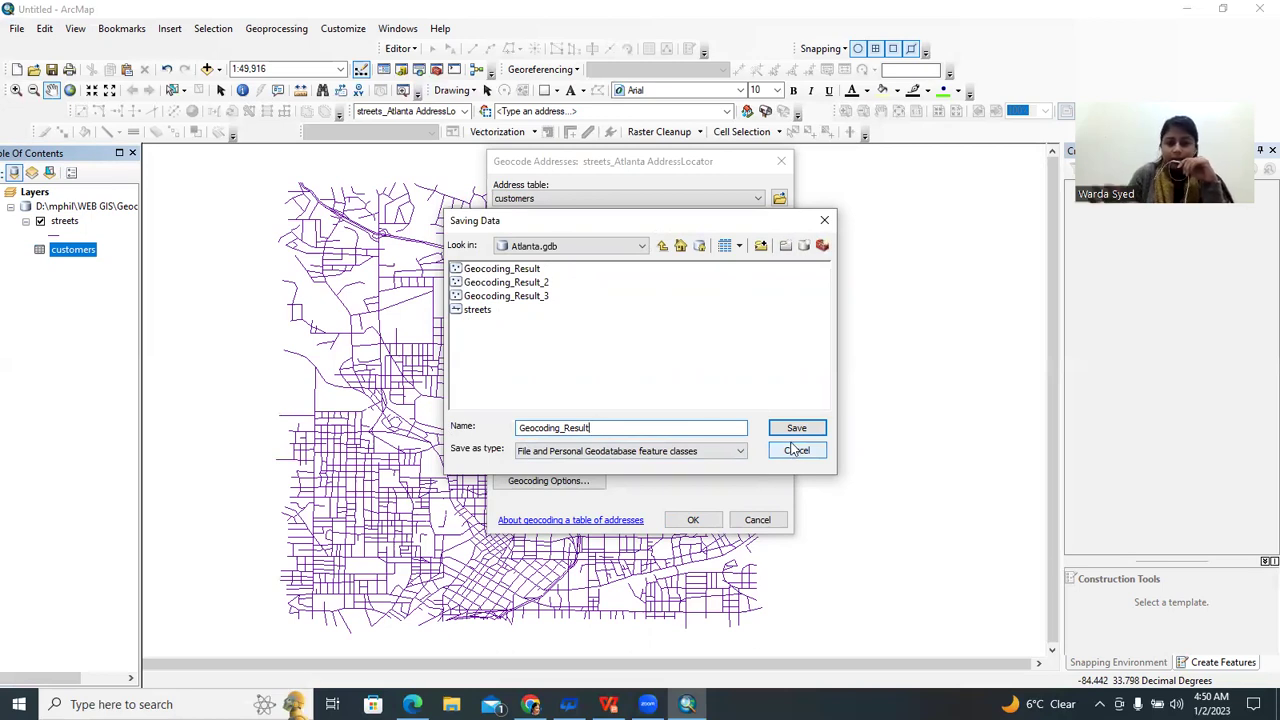
{"action": "left_click", "coordinate": [788, 427]}
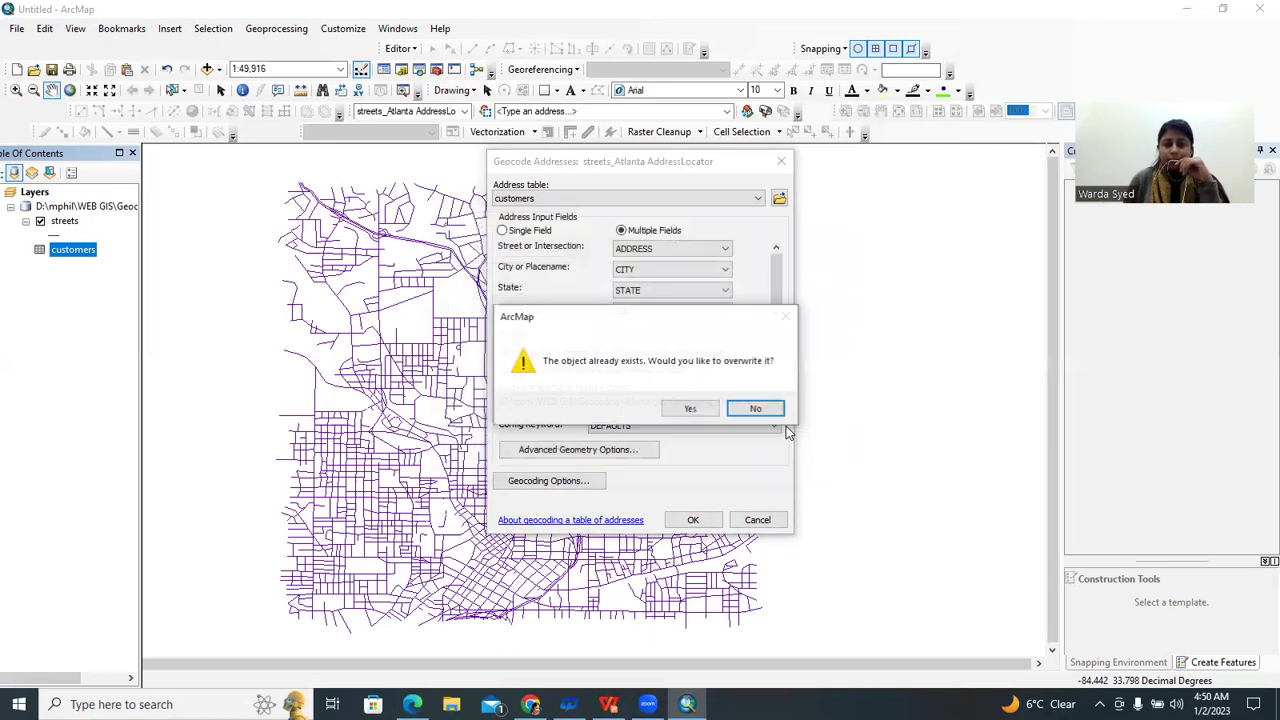
{"action": "left_click", "coordinate": [690, 408]}
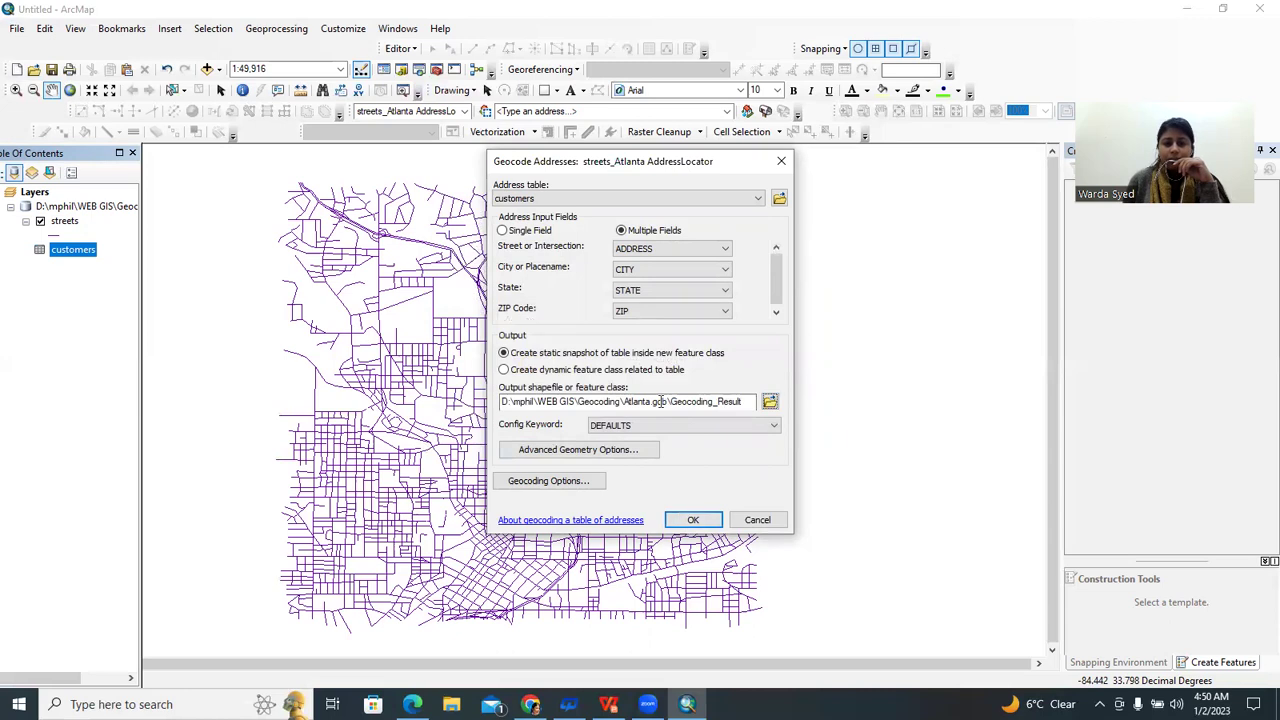
{"action": "left_click", "coordinate": [694, 521]}
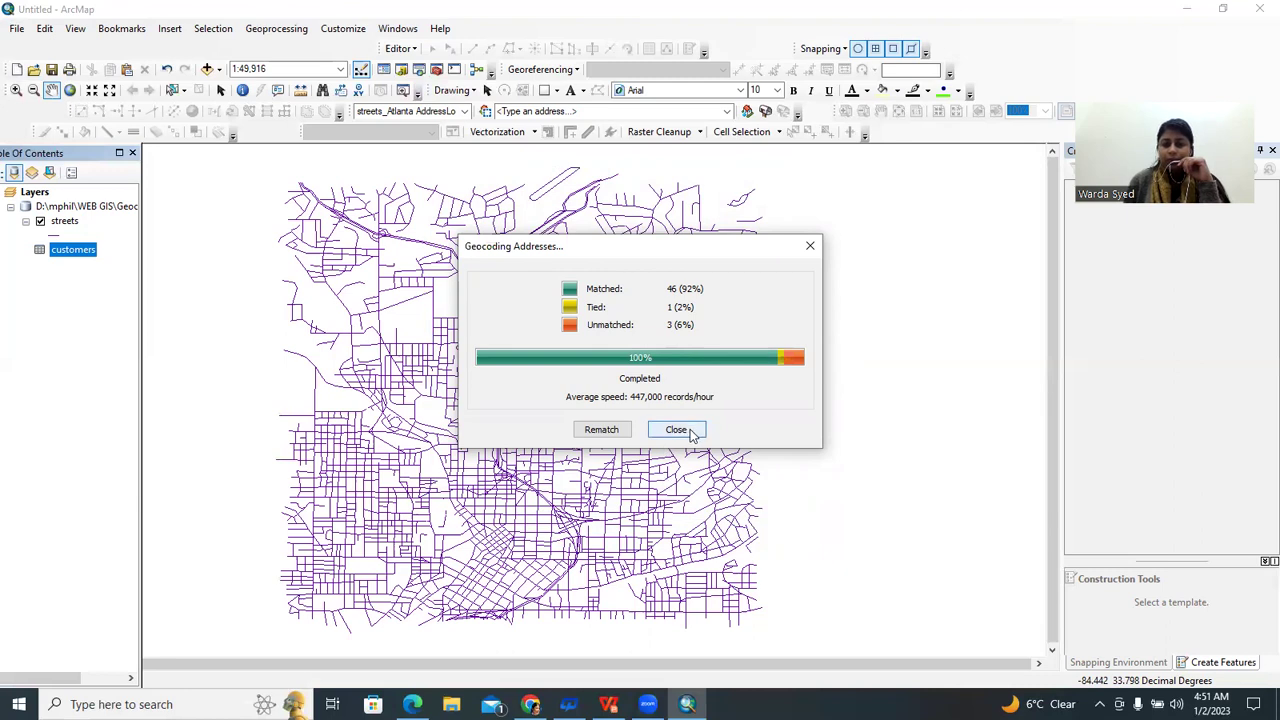
Close the geocoding summary and select the Geocoding Result layer in the Table of Contents
{"action": "left_click", "coordinate": [676, 429]}
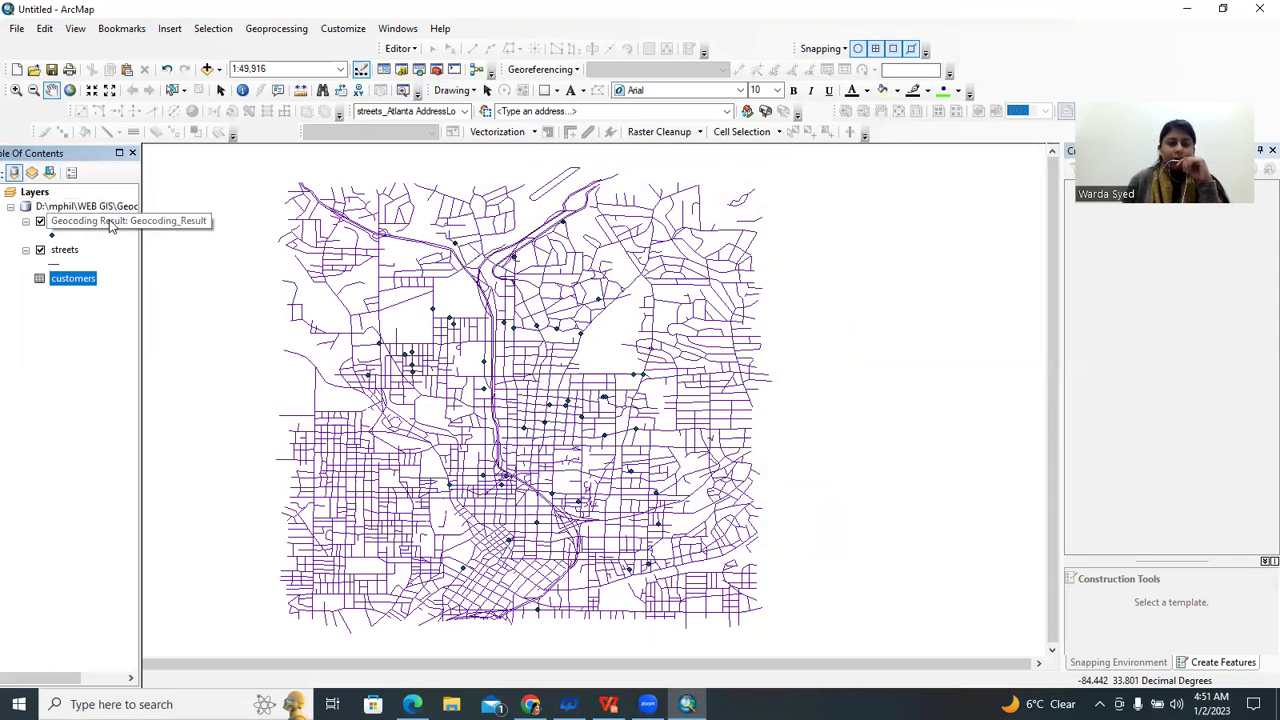
{"action": "left_click", "coordinate": [113, 225]}
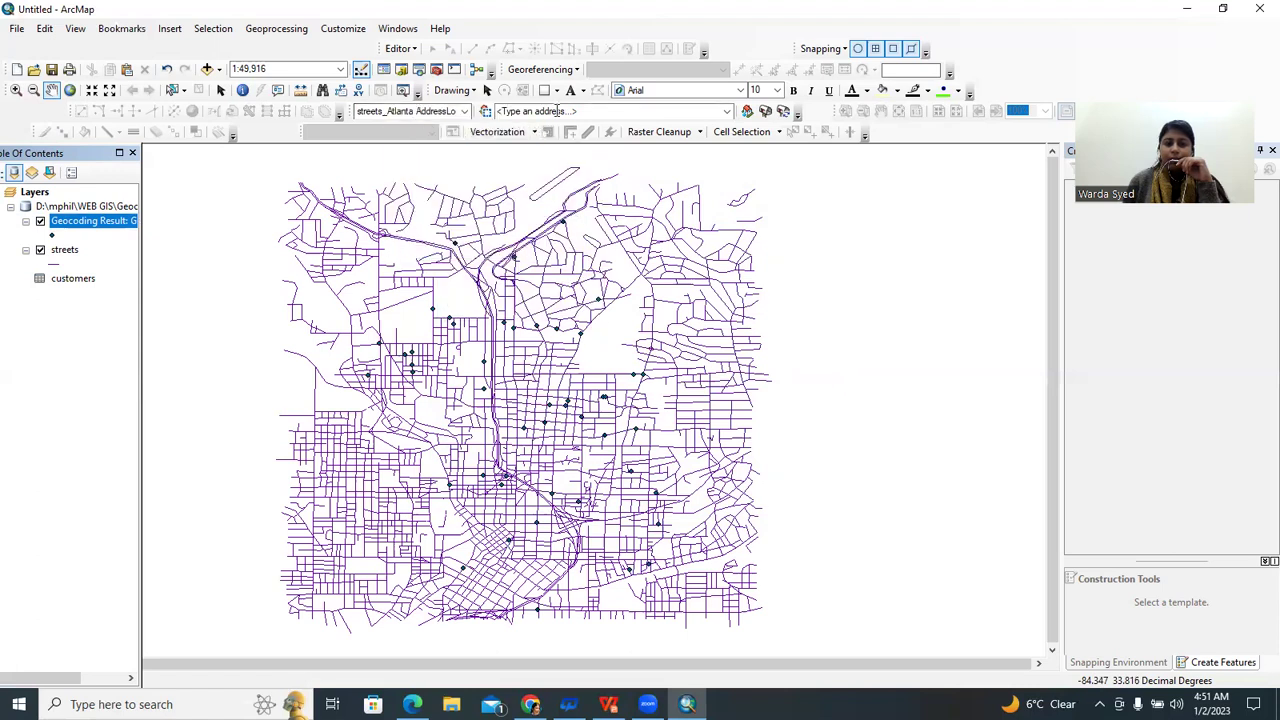
Open Review/Rematch Addresses, hide the streets layer, and show All Addresses
{"action": "left_click", "coordinate": [784, 112]}
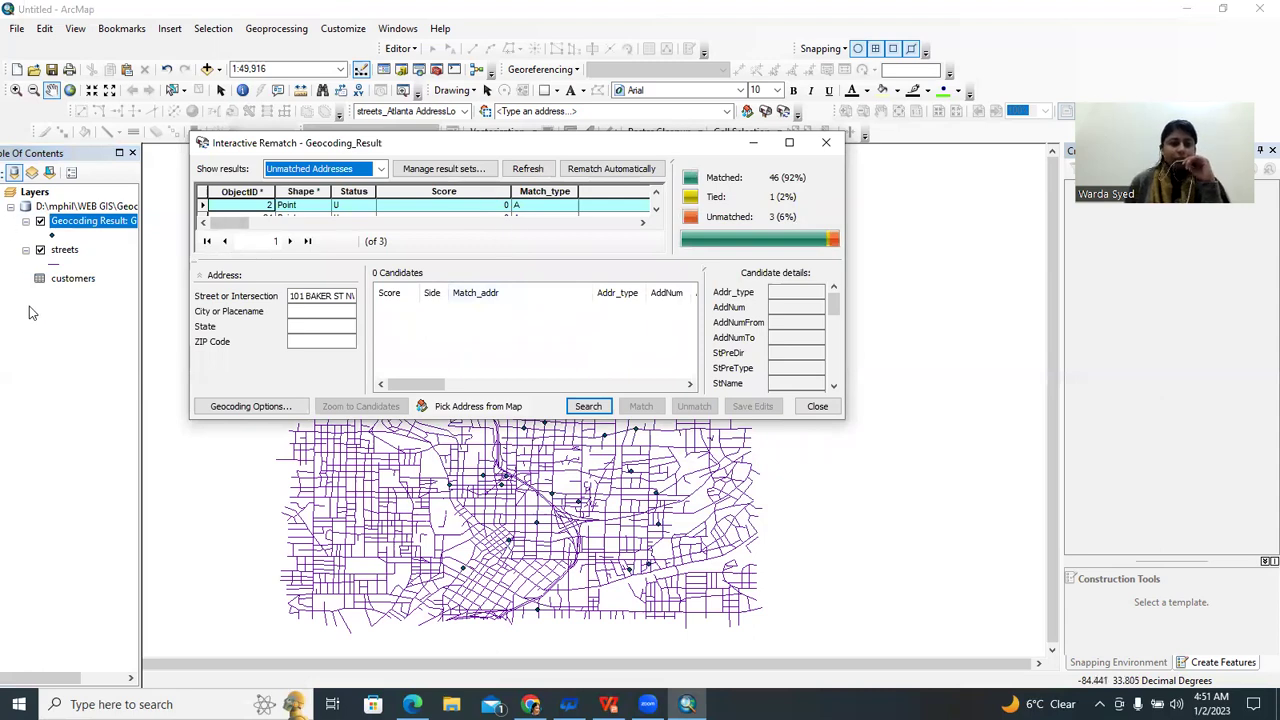
{"action": "left_click", "coordinate": [40, 250]}
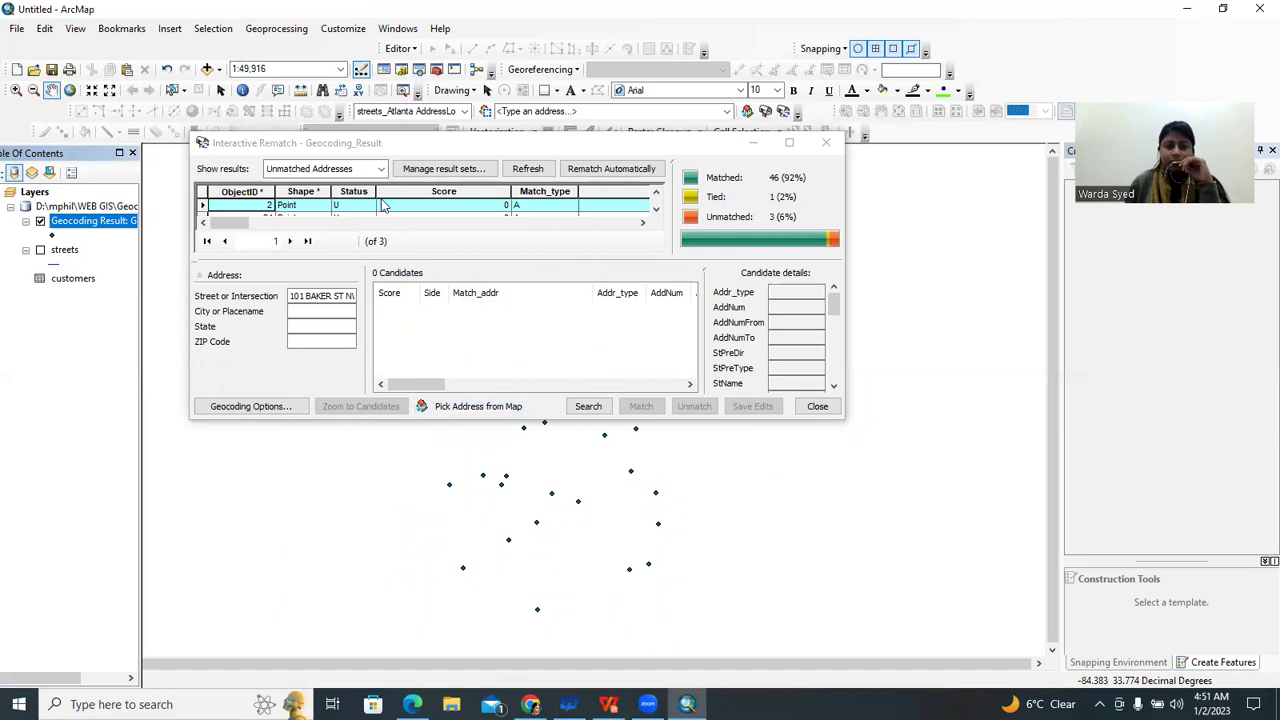
{"action": "left_click", "coordinate": [381, 170]}
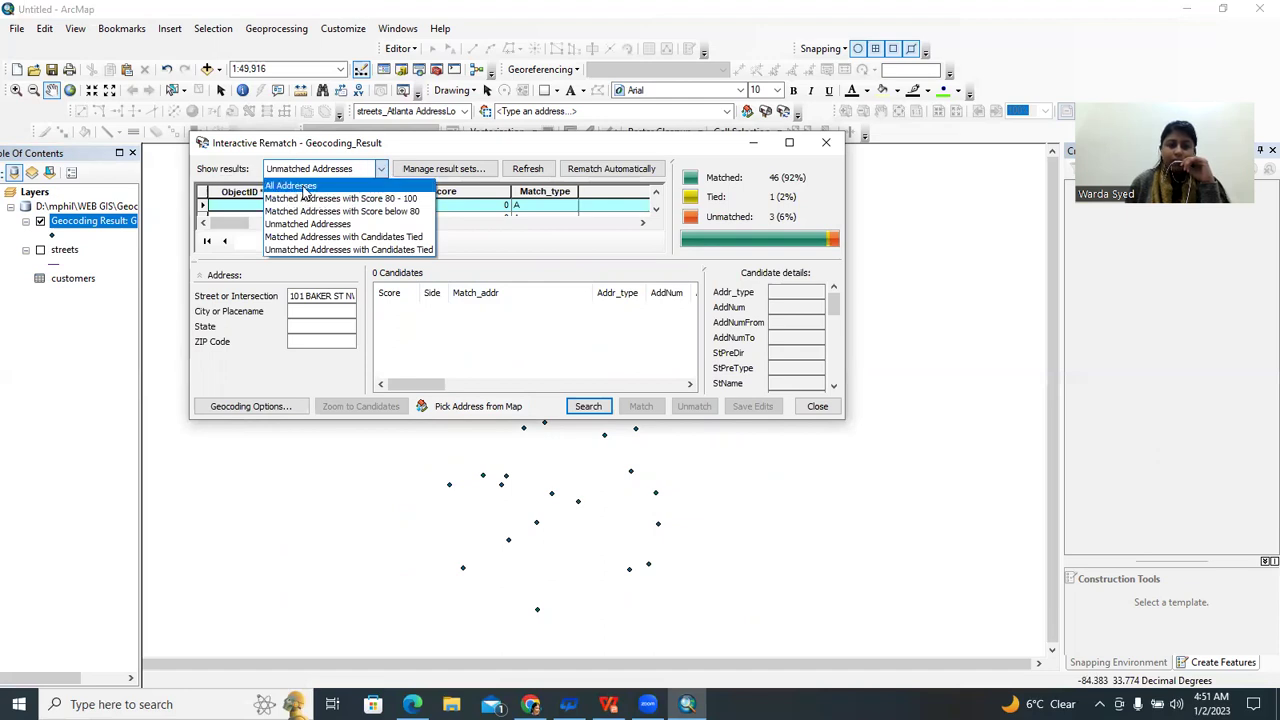
{"action": "left_click", "coordinate": [298, 186]}
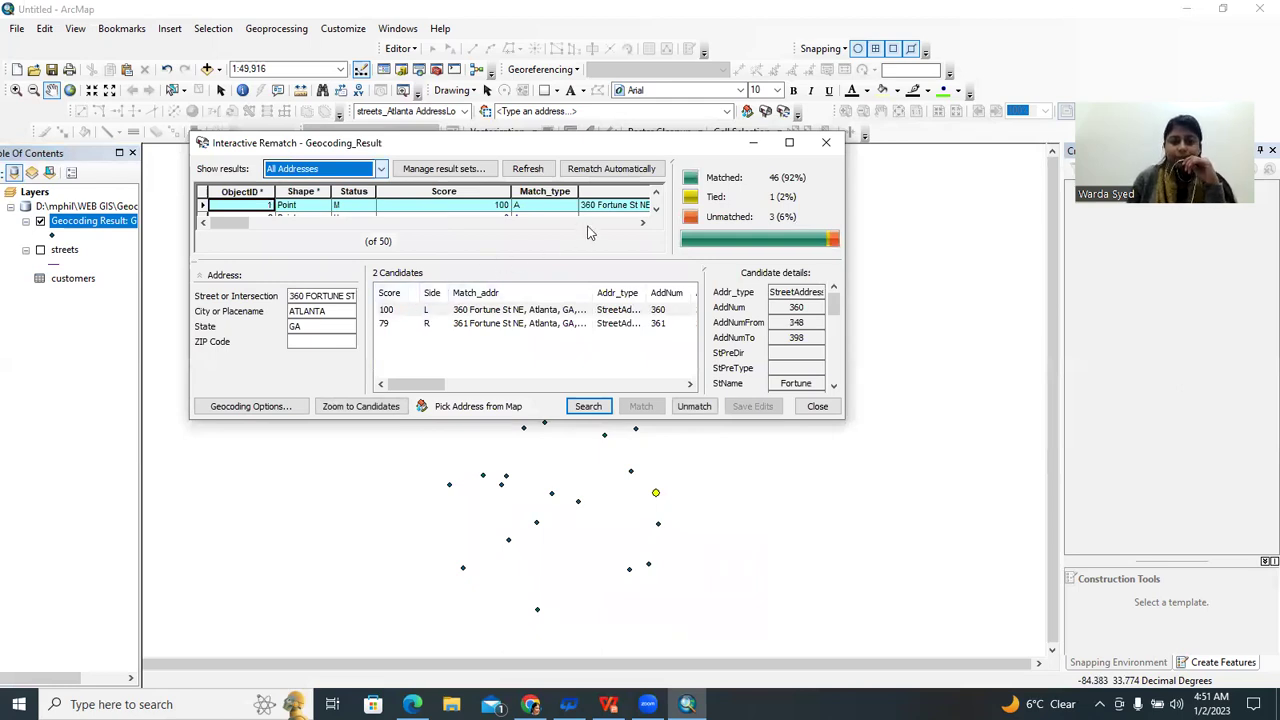
{"action": "scroll", "coordinate": [617, 210], "scroll_direction": "down", "scroll_amount": 6}
{"action": "scroll", "coordinate": [617, 215], "scroll_direction": "up", "scroll_amount": 6}
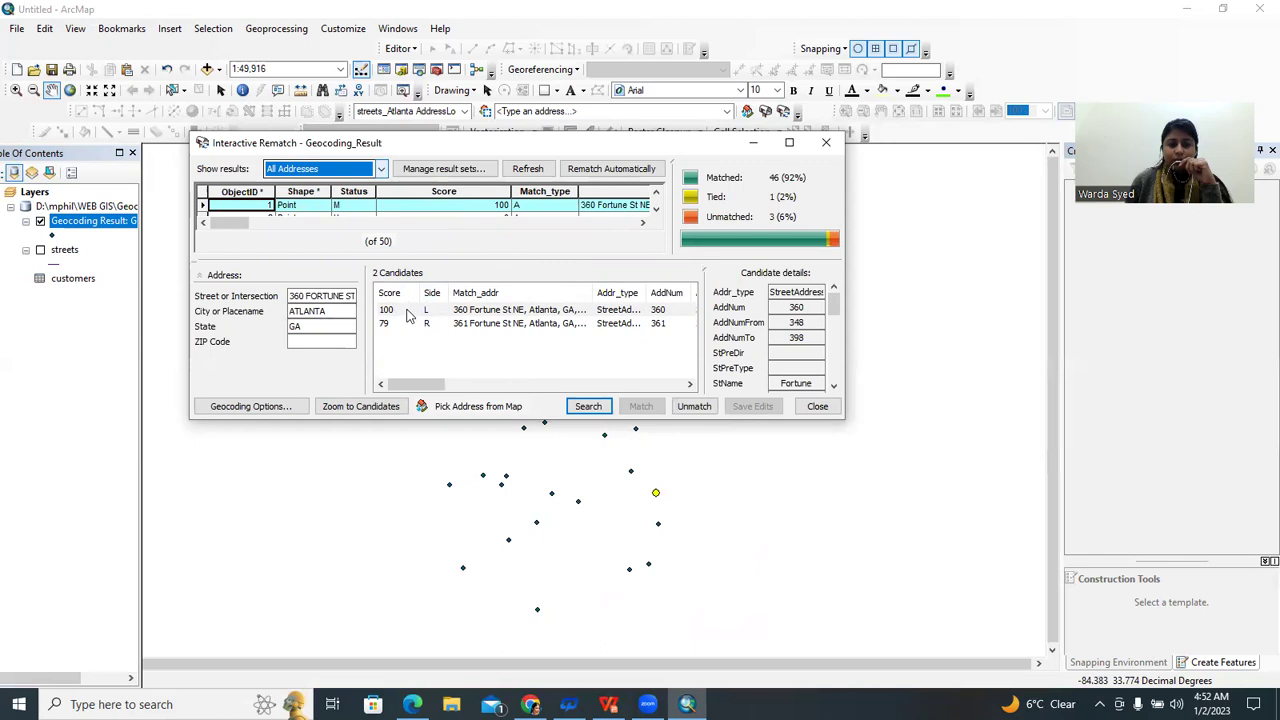
{"action": "left_click", "coordinate": [410, 312]}
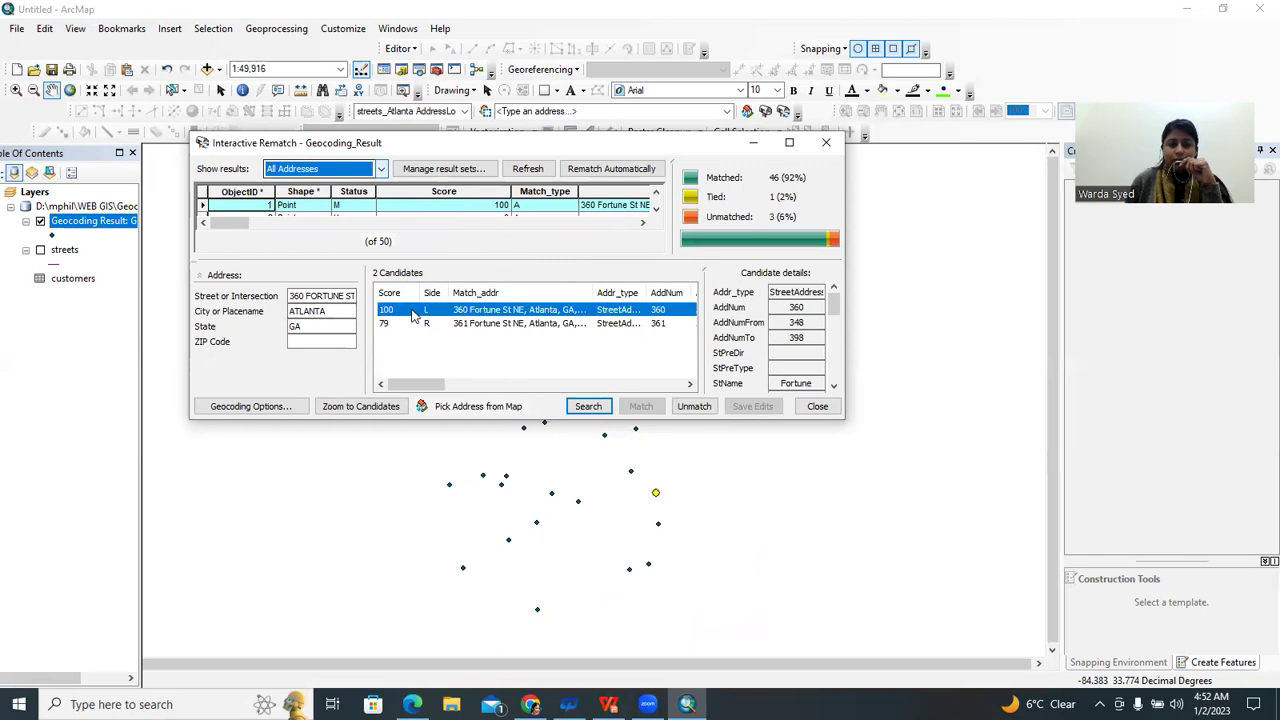
{"action": "left_click", "coordinate": [362, 408]}
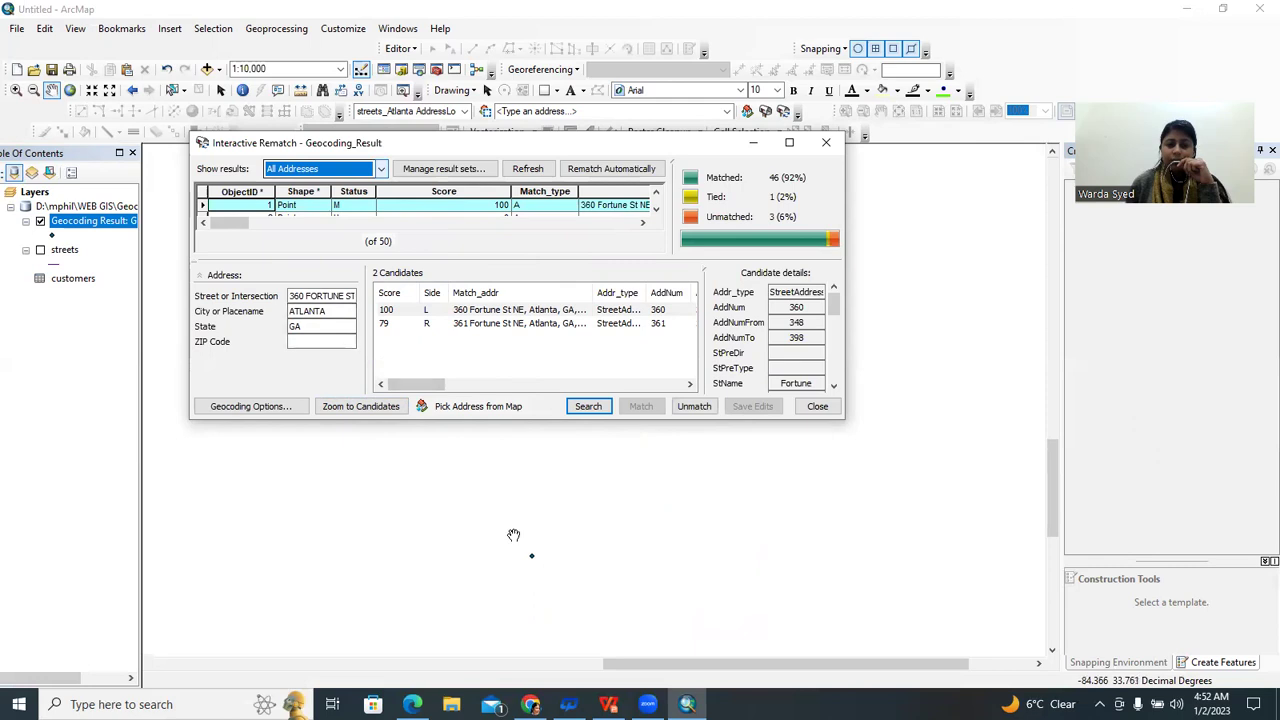
{"action": "left_click", "coordinate": [598, 408]}
{"action": "left_click", "coordinate": [508, 324]}
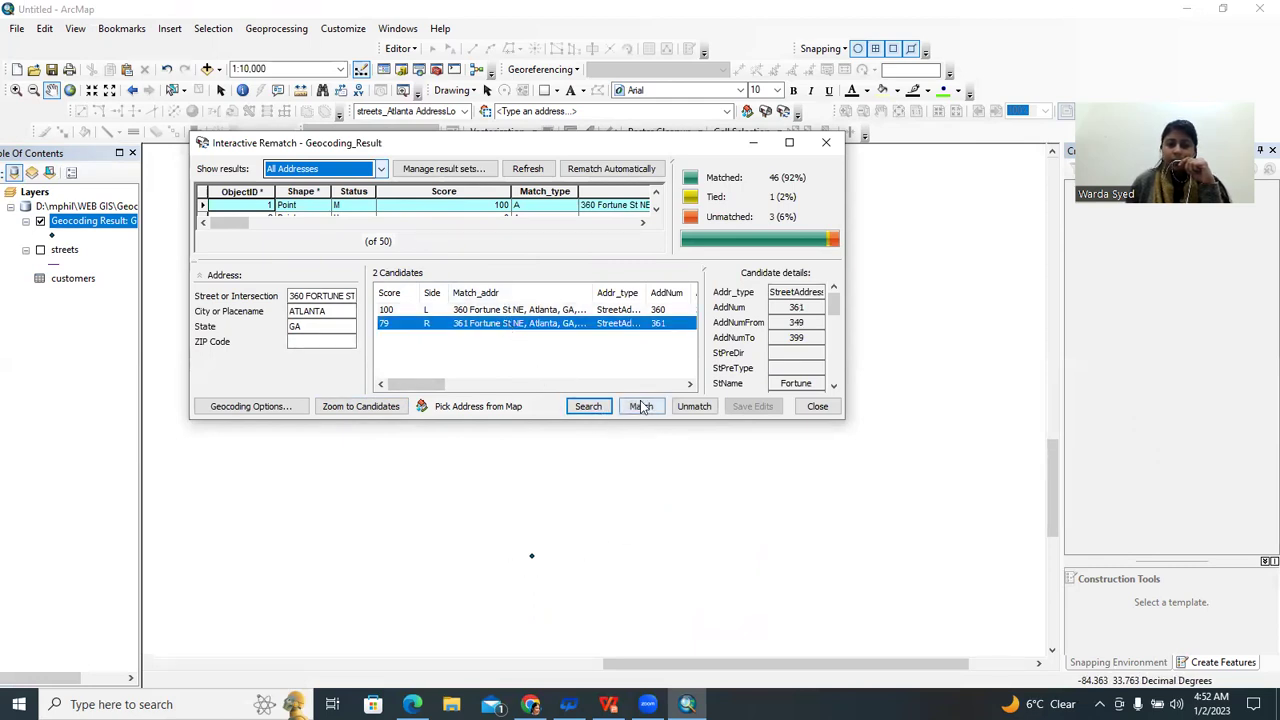
{"action": "left_click", "coordinate": [640, 408]}
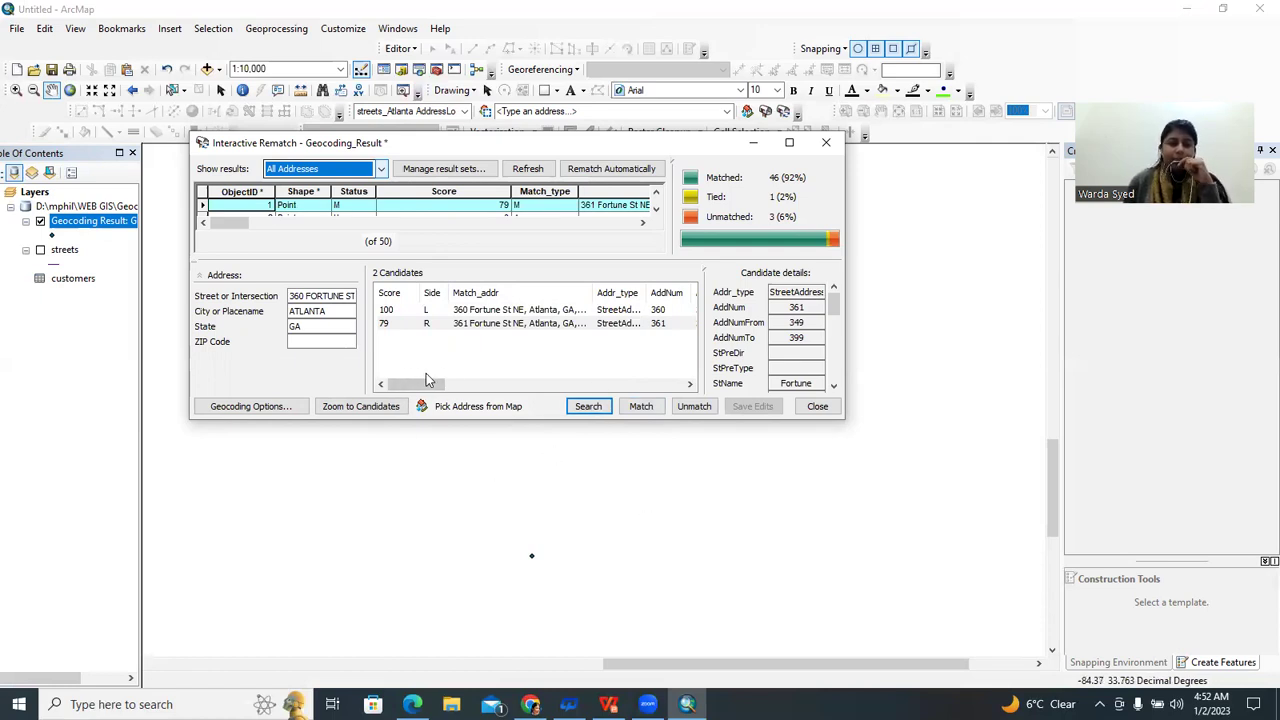
Activate Pick Address from Map and zoom the map around the candidate locations
{"action": "left_click", "coordinate": [491, 413]}
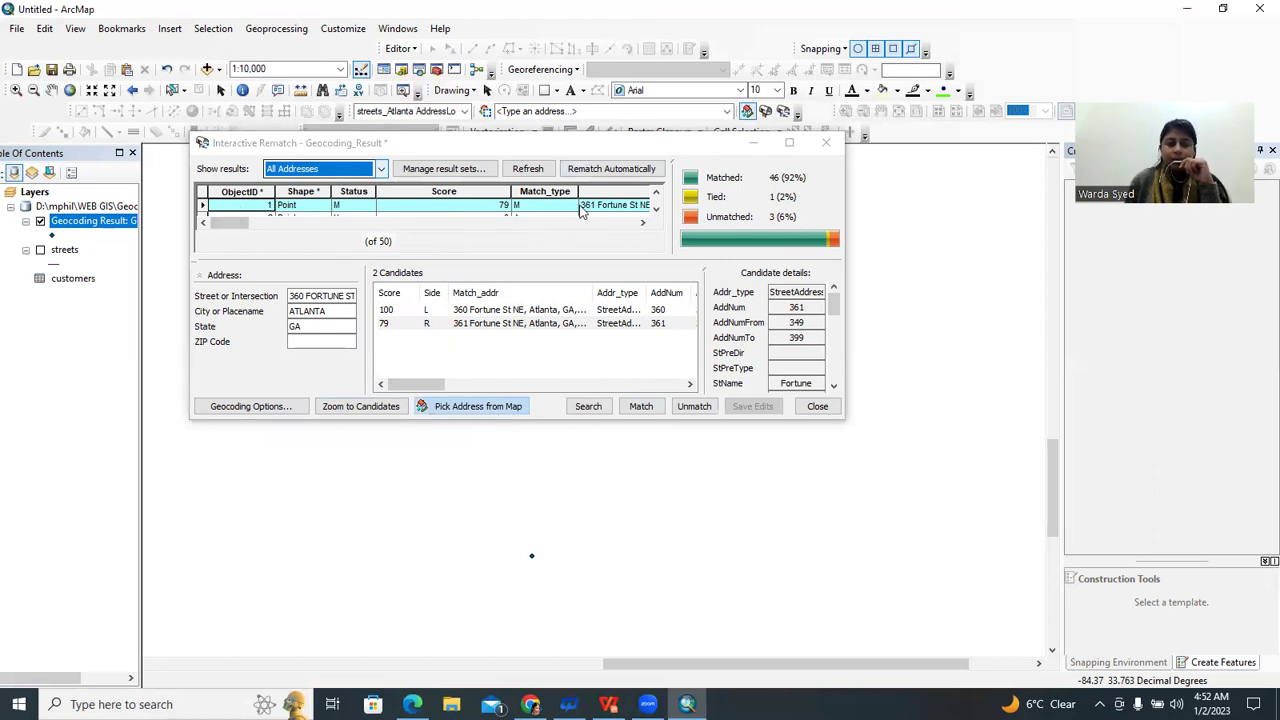
{"action": "scroll", "coordinate": [582, 209], "scroll_direction": "down", "scroll_amount": 1}
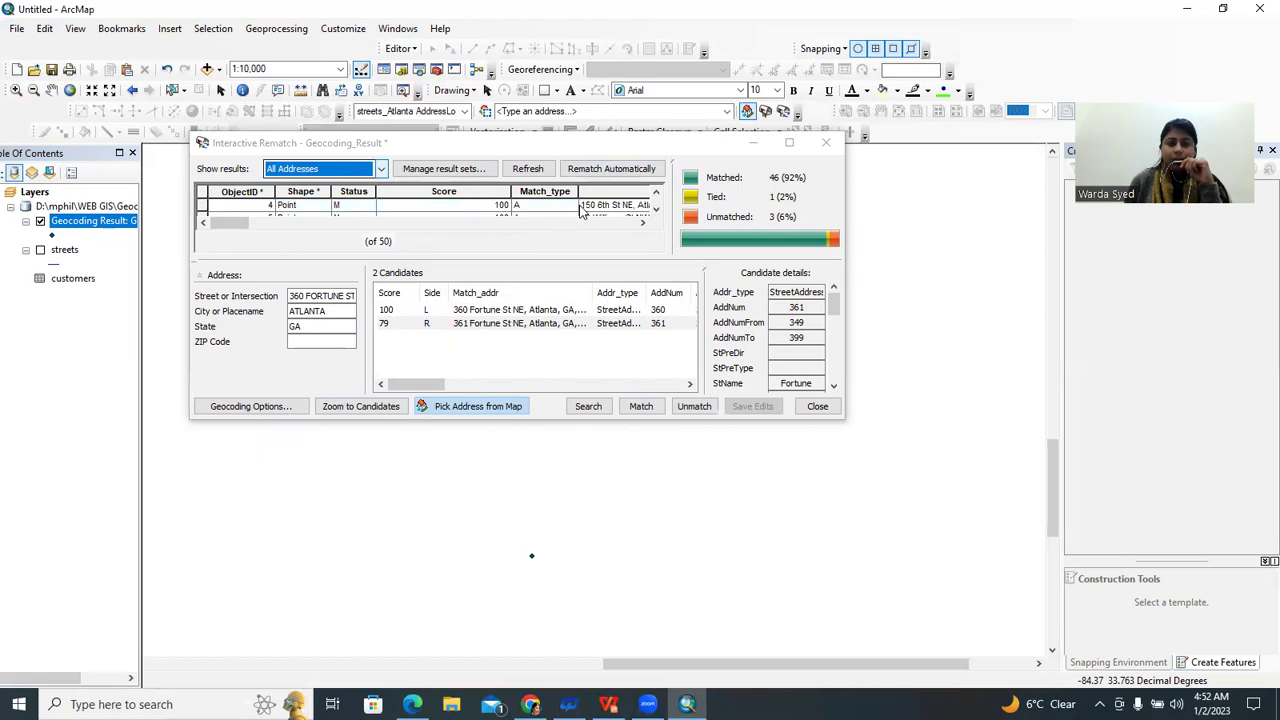
{"action": "scroll", "coordinate": [582, 209], "scroll_direction": "down", "scroll_amount": 5}
{"action": "scroll", "coordinate": [582, 208], "scroll_direction": "down", "scroll_amount": 10}
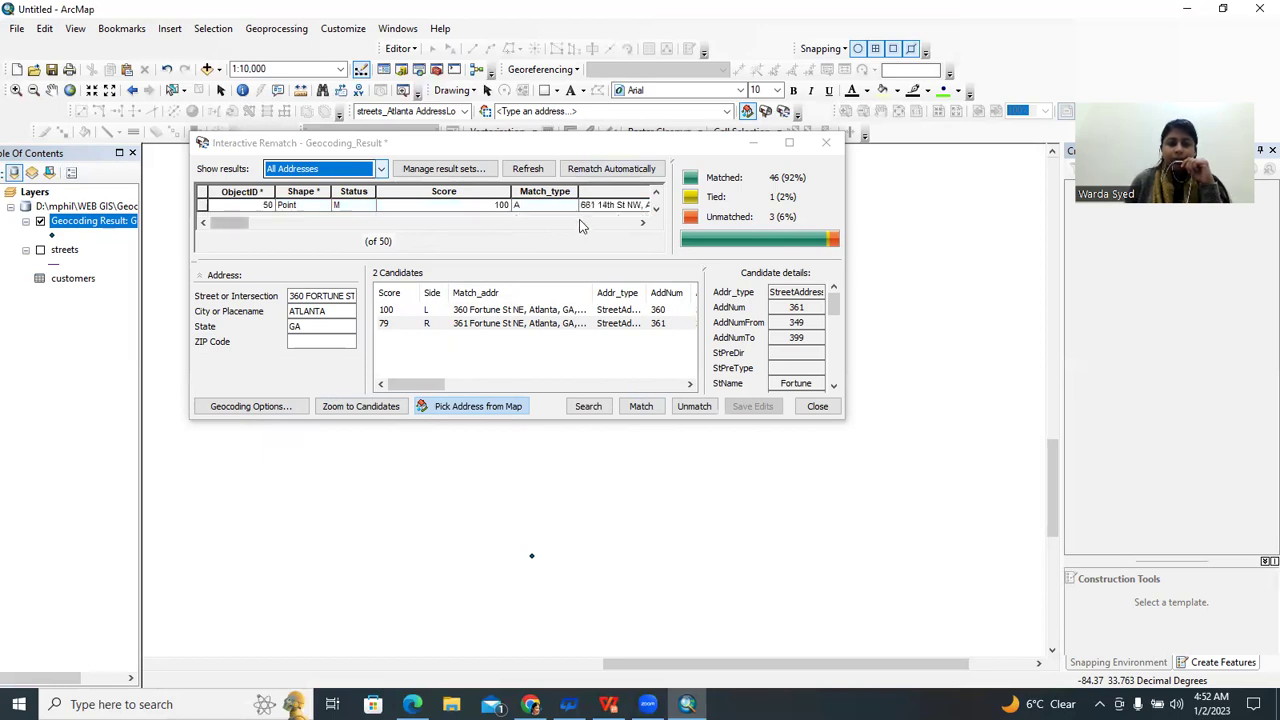
{"action": "scroll", "coordinate": [632, 212], "scroll_direction": "up", "scroll_amount": 15}
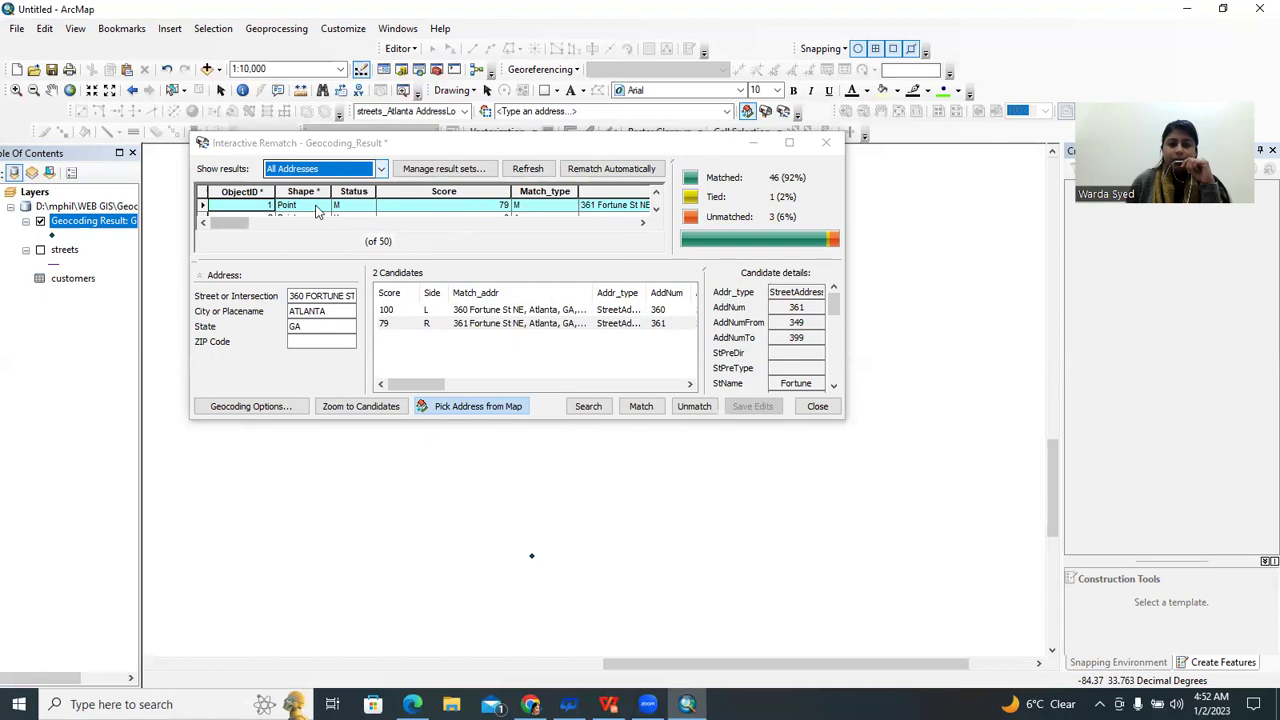
{"action": "left_click", "coordinate": [316, 208]}
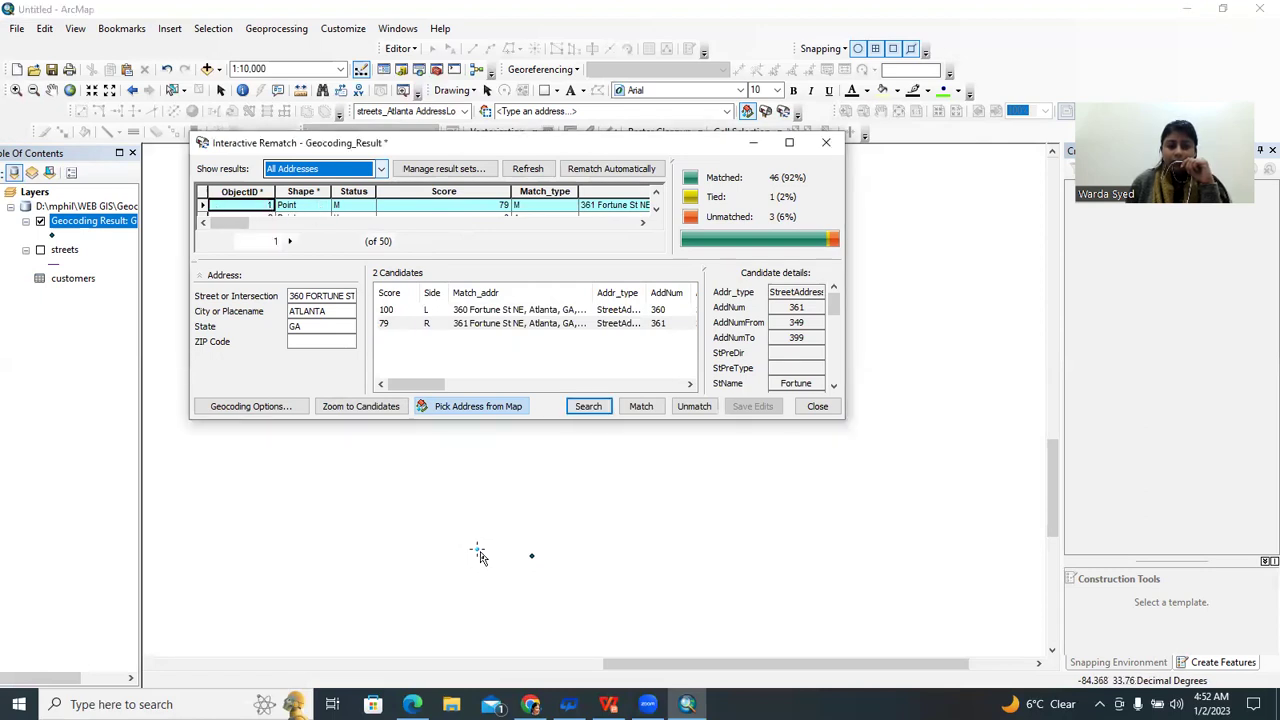
{"action": "left_click", "coordinate": [531, 557]}
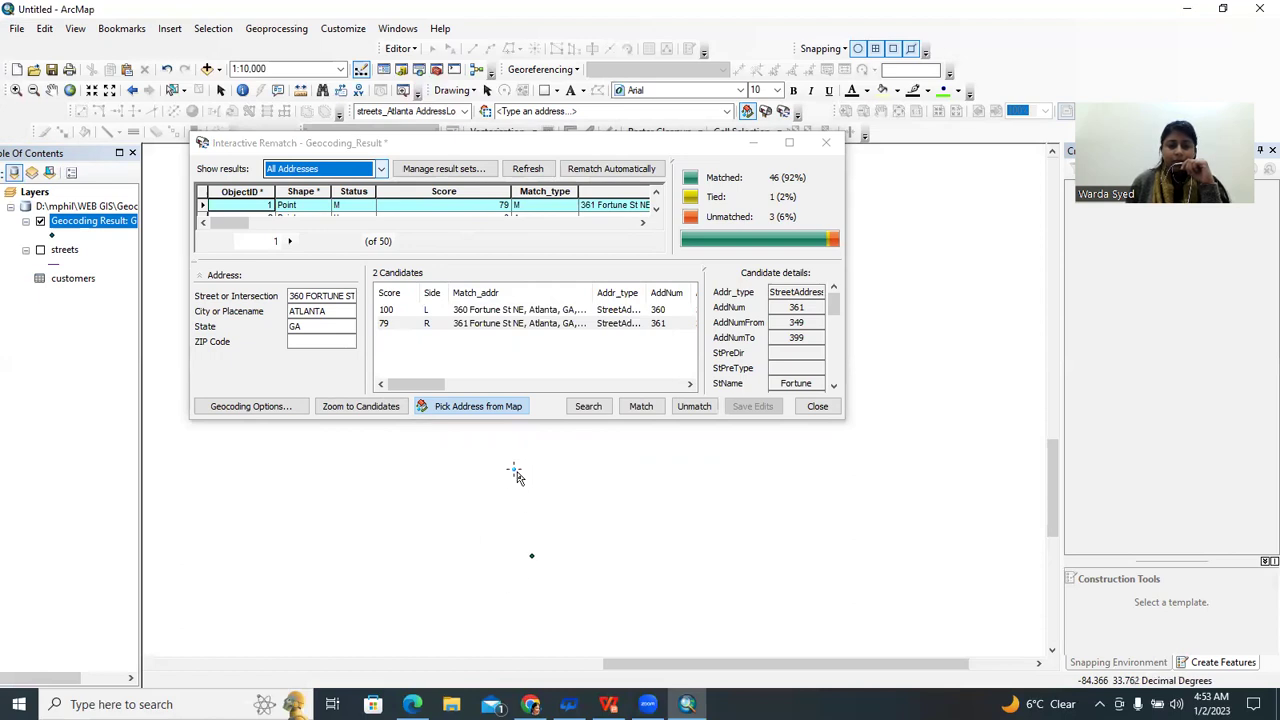
{"action": "left_click", "coordinate": [507, 327]}
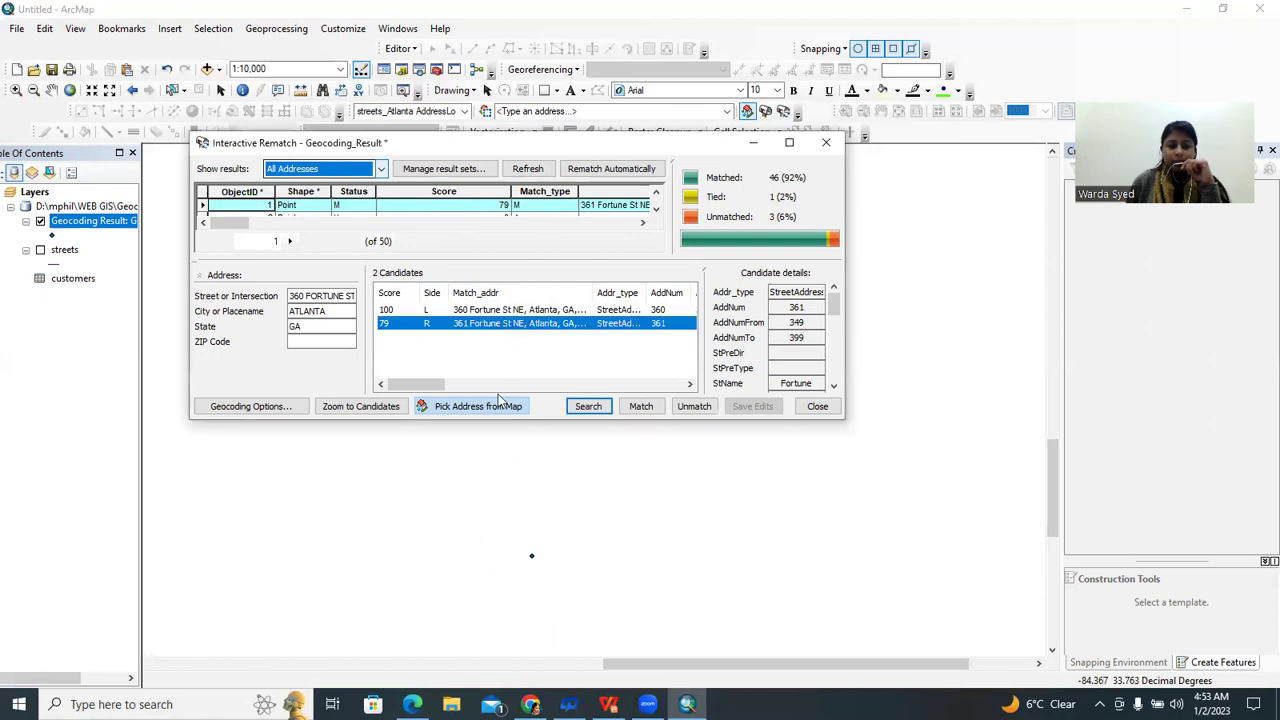
{"action": "left_click", "coordinate": [490, 409]}
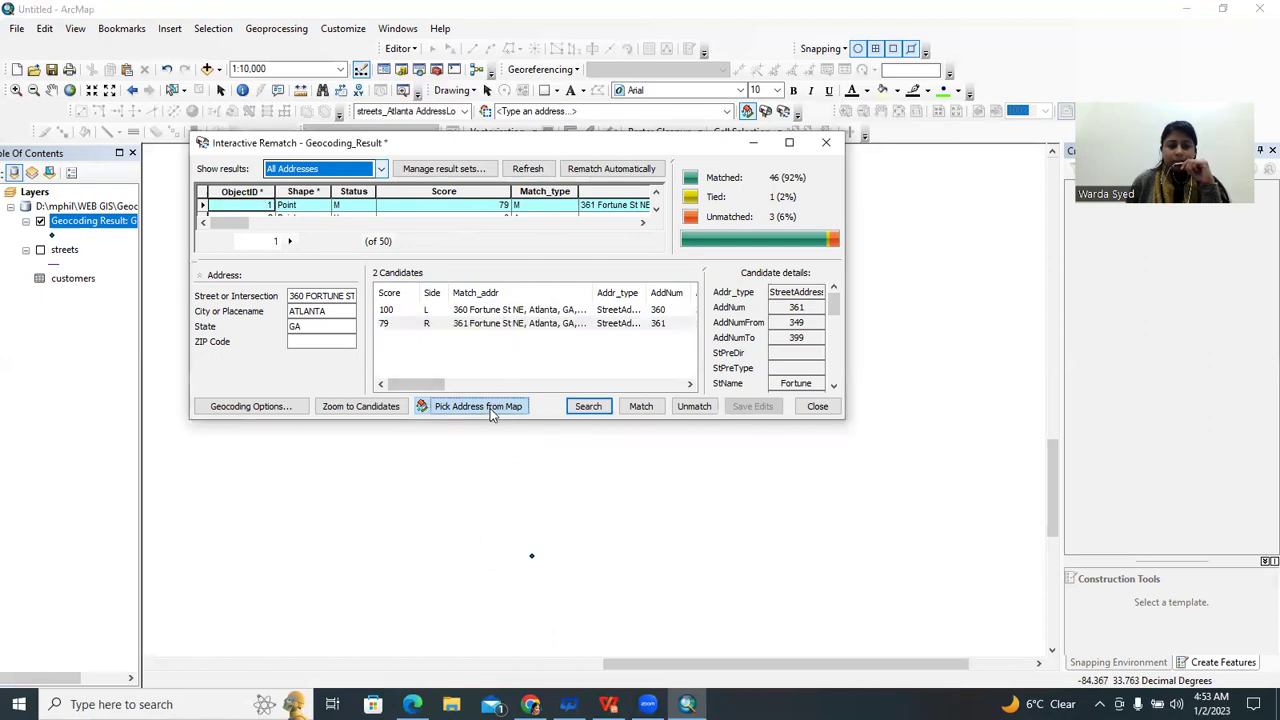
{"action": "left_click", "coordinate": [528, 558]}
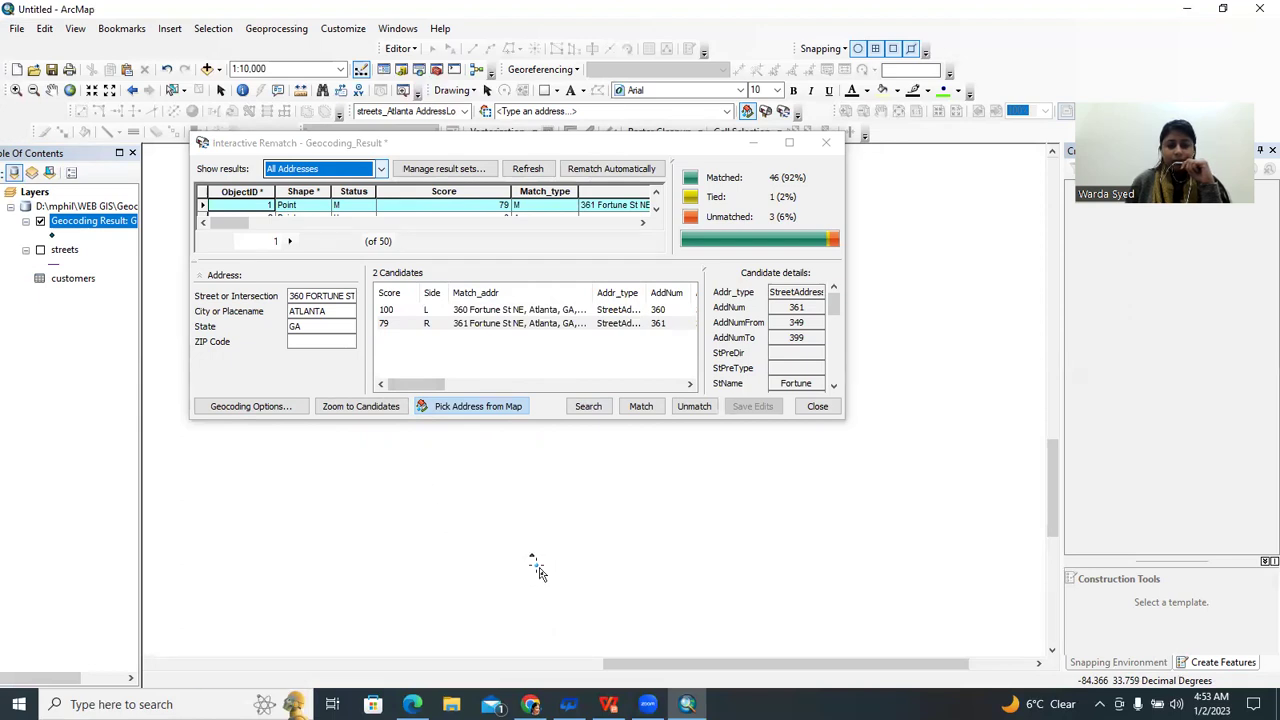
Apply Pick Address at the chosen map spot, giving record 1 score 100 and match type PP
{"action": "right_click", "coordinate": [471, 576]}
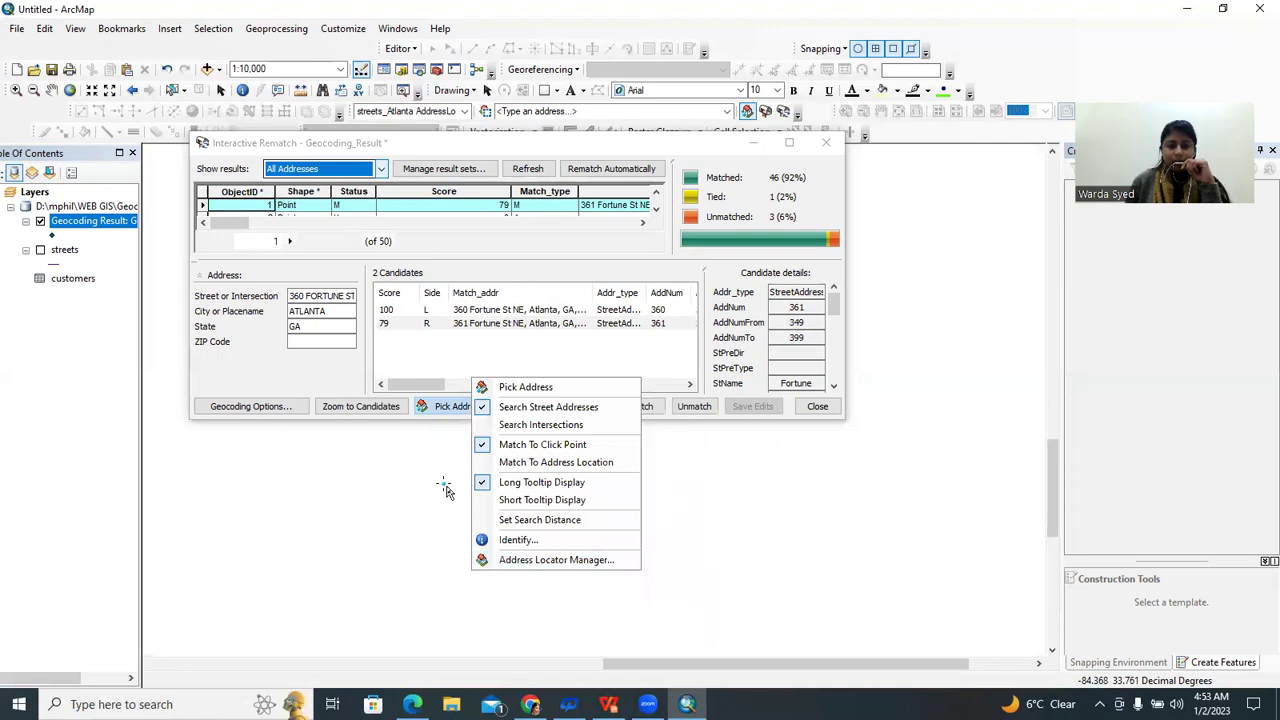
{"action": "left_click", "coordinate": [203, 206]}
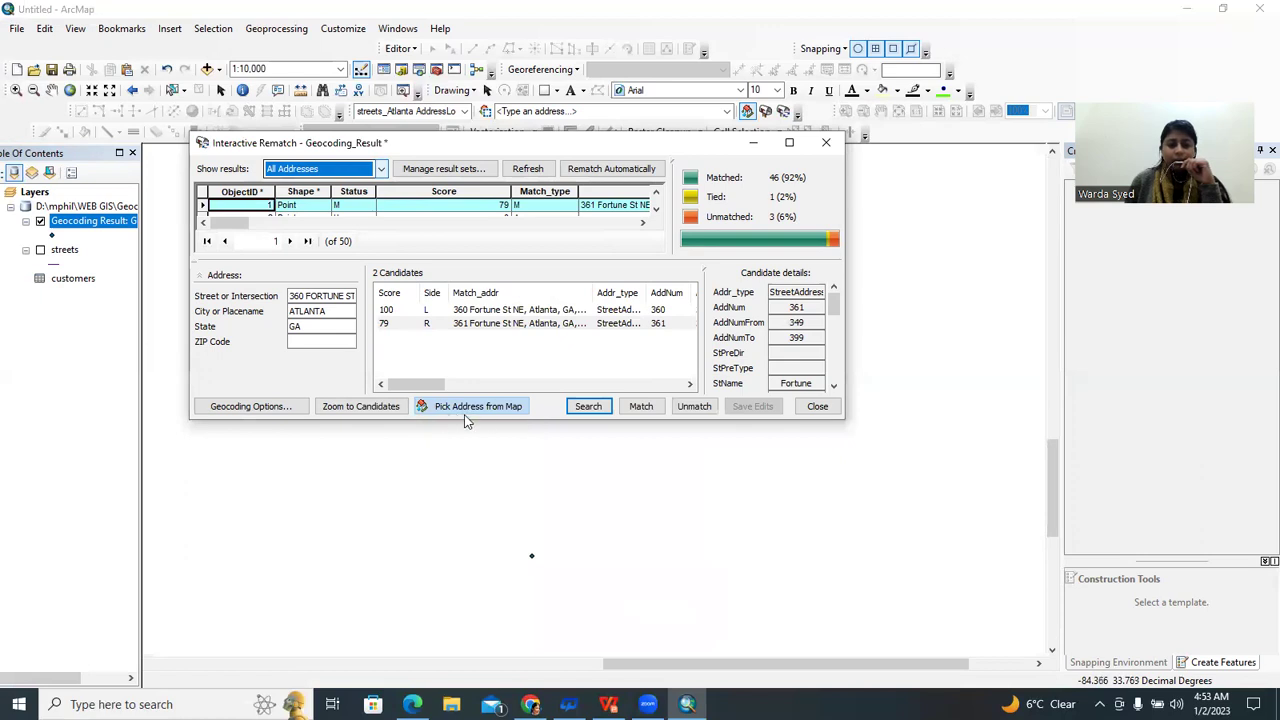
{"action": "left_click", "coordinate": [519, 410]}
{"action": "right_click", "coordinate": [462, 582]}
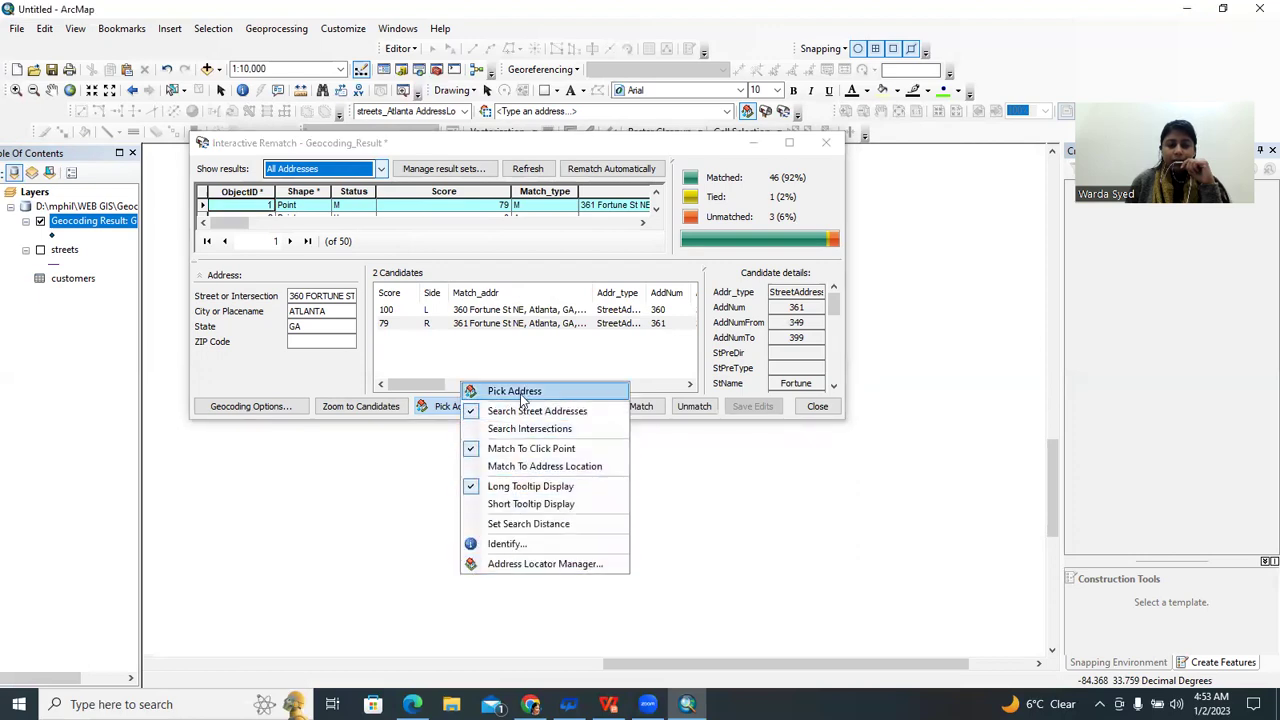
{"action": "left_click", "coordinate": [518, 392]}
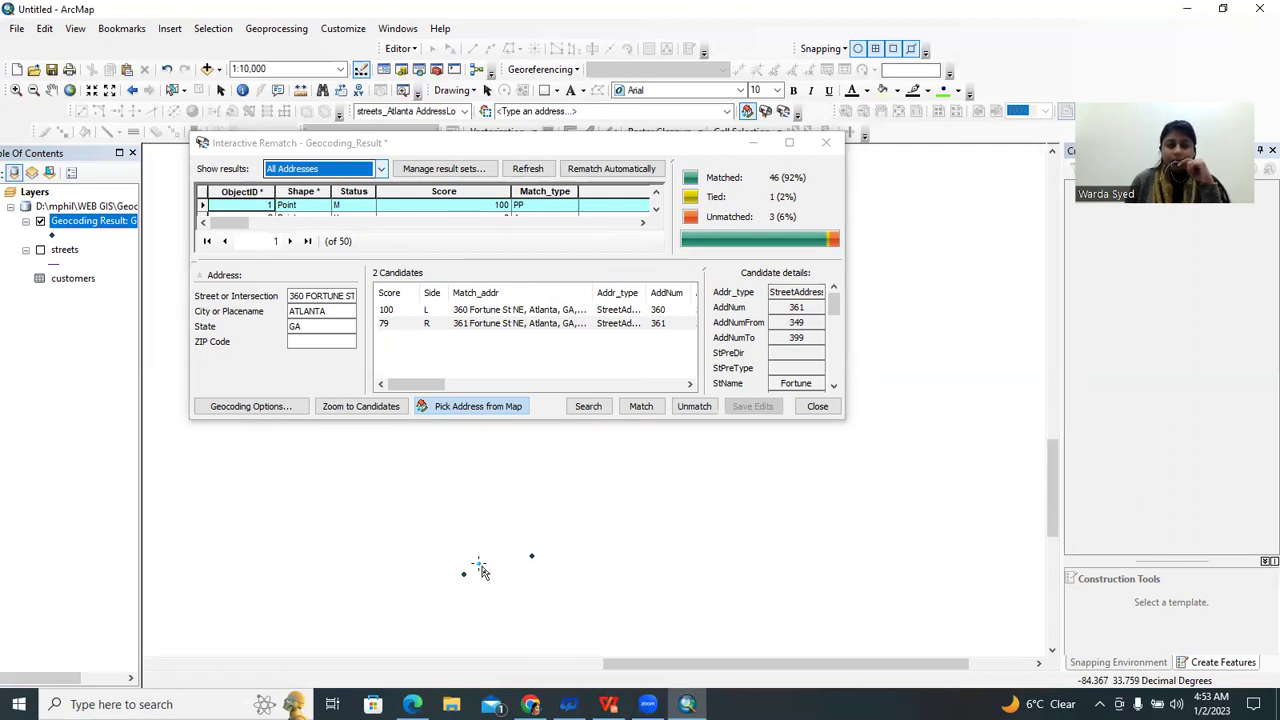
View tutorial slide 14 on rematching by picking a map point, then return to ArcMap
{"action": "mouse_move", "coordinate": [568, 704]}
{"action": "left_click", "coordinate": [608, 704]}
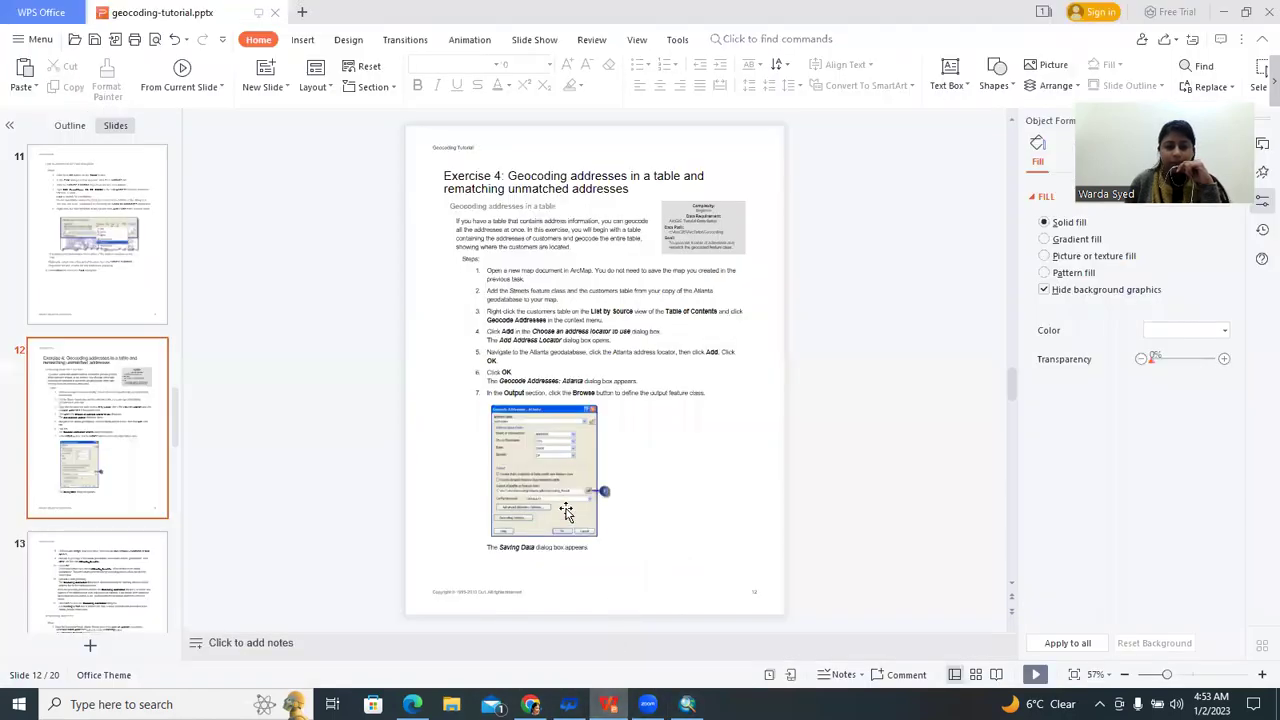
{"action": "scroll", "coordinate": [585, 490], "scroll_direction": "down", "scroll_amount": 1}
{"action": "scroll", "coordinate": [590, 485], "scroll_direction": "down", "scroll_amount": 1}
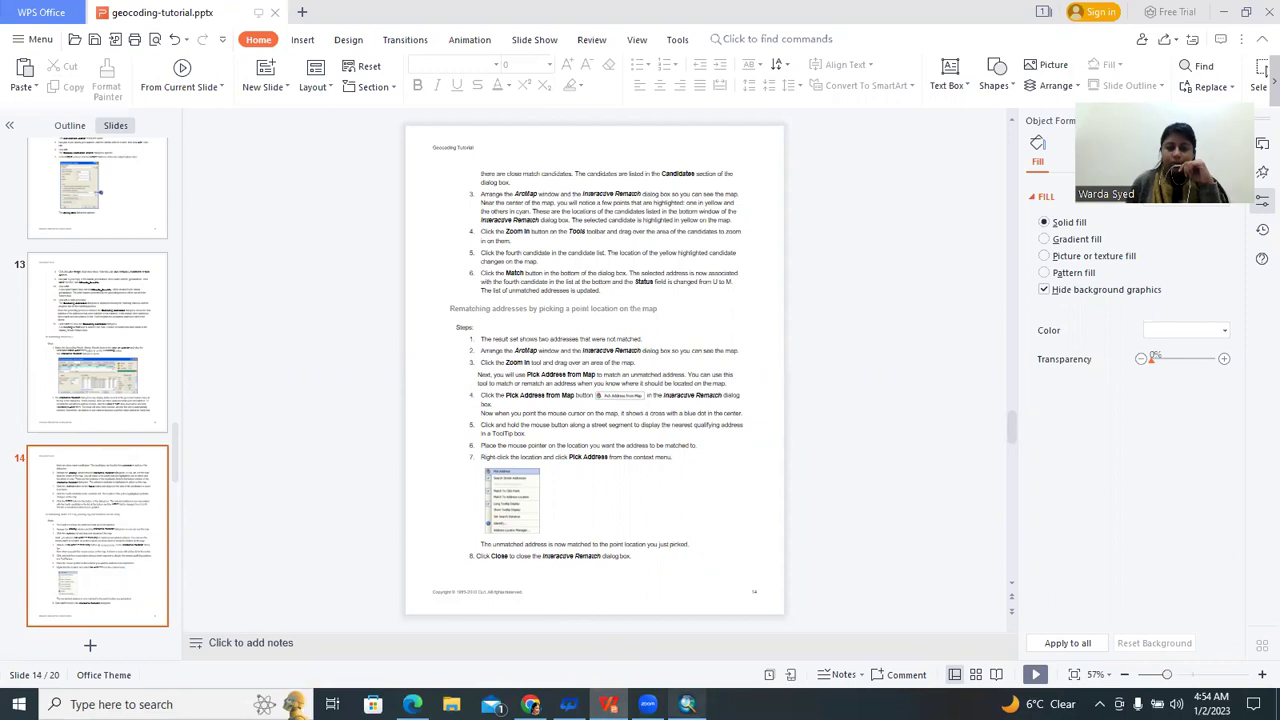
{"action": "left_click", "coordinate": [687, 704]}
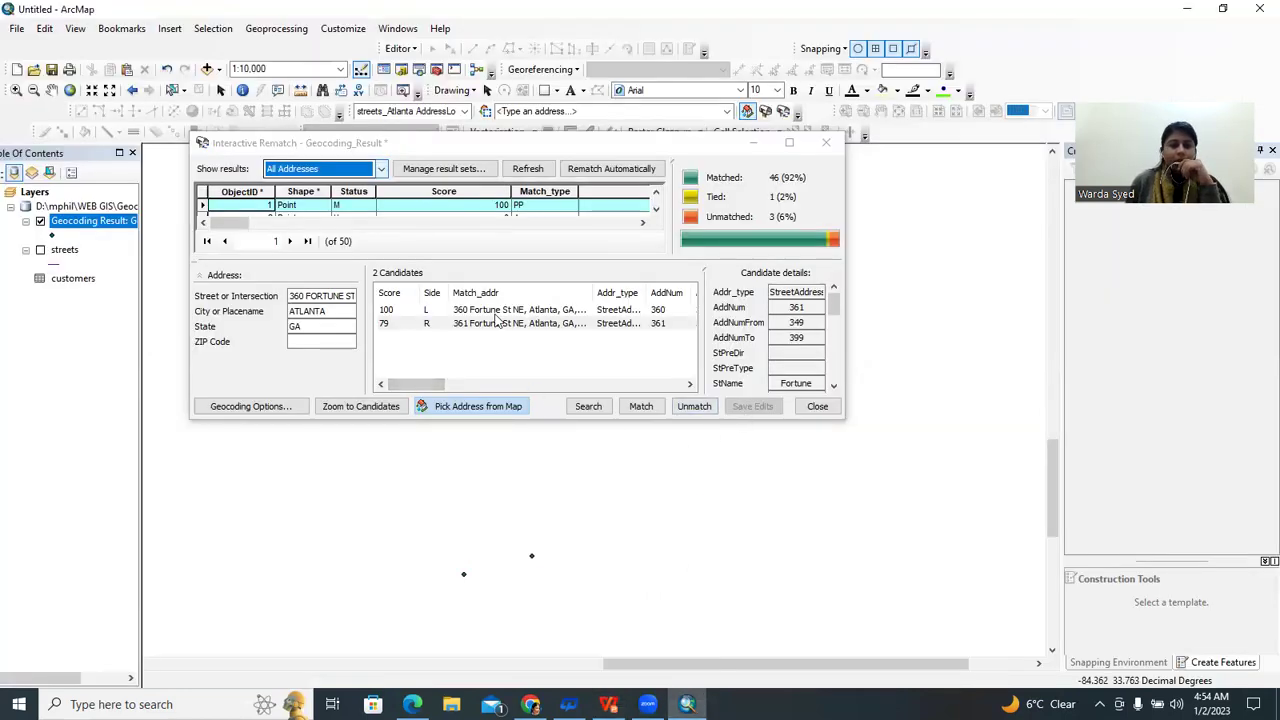
Close Interactive Rematch and start Geocode Addresses on the customers table
{"action": "left_click", "coordinate": [815, 408]}
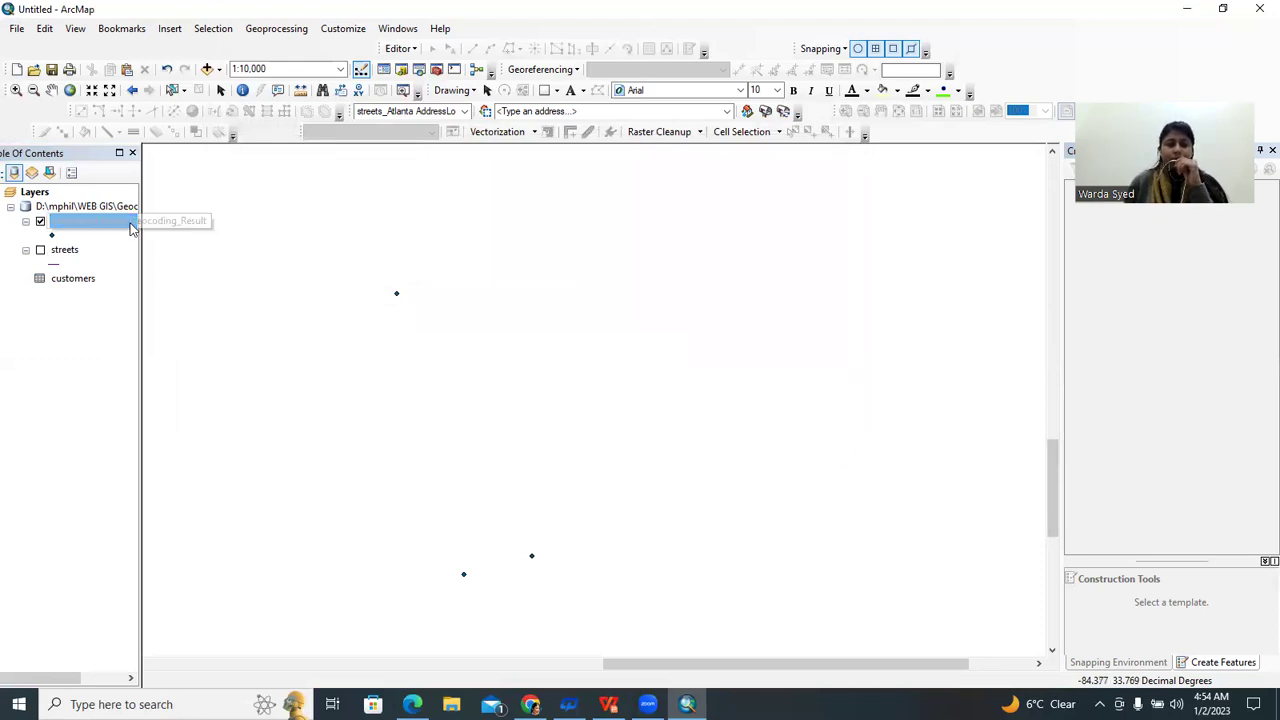
{"action": "left_click", "coordinate": [92, 228]}
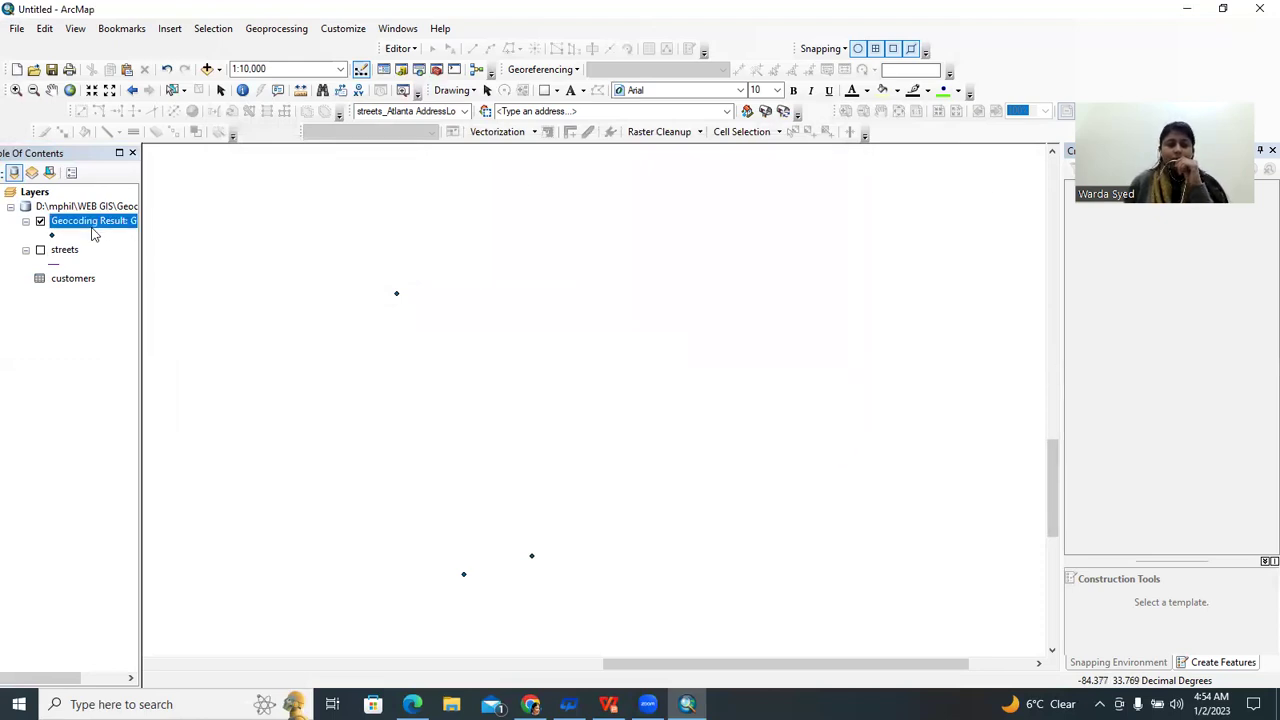
{"action": "left_click", "coordinate": [73, 280]}
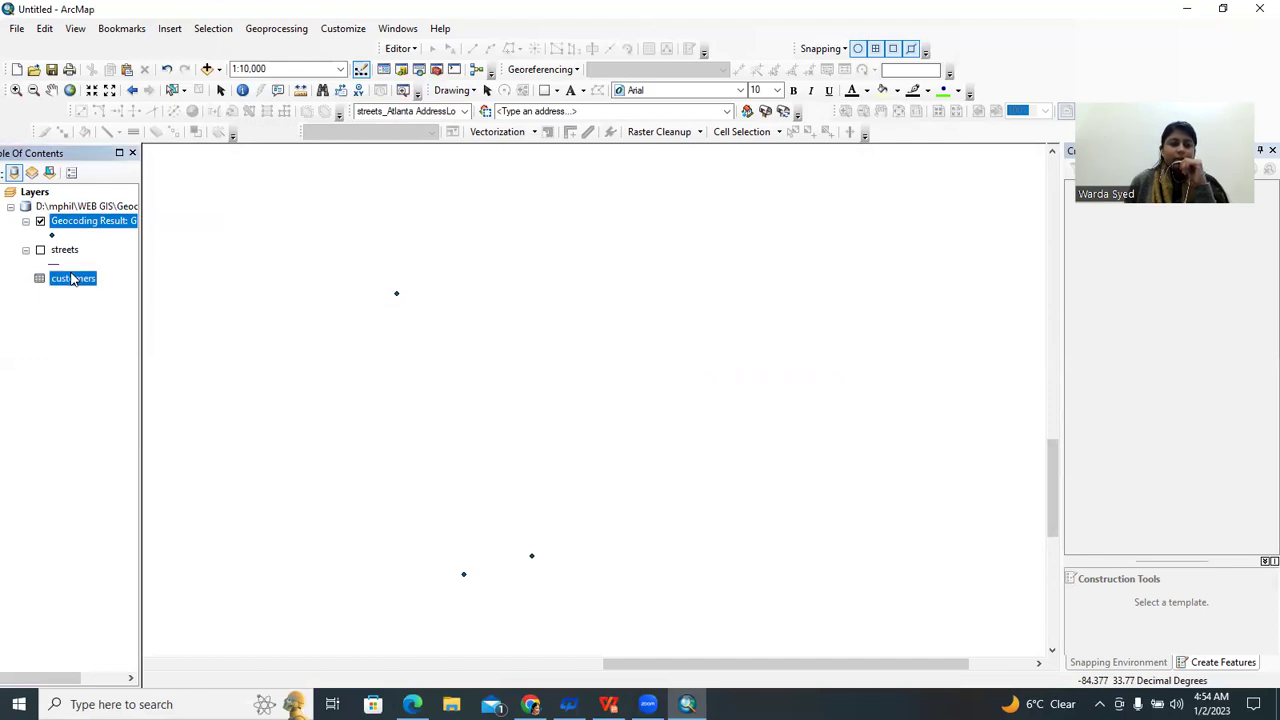
{"action": "right_click", "coordinate": [72, 280]}
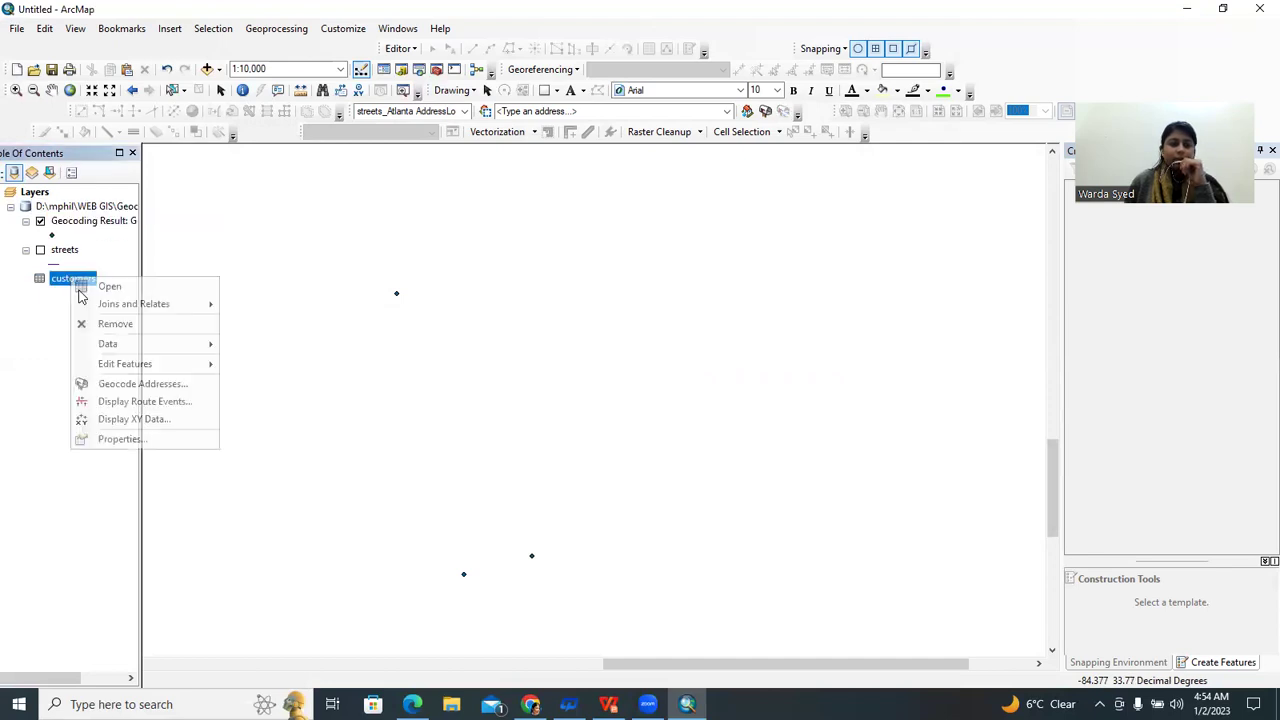
{"action": "left_click", "coordinate": [143, 383]}
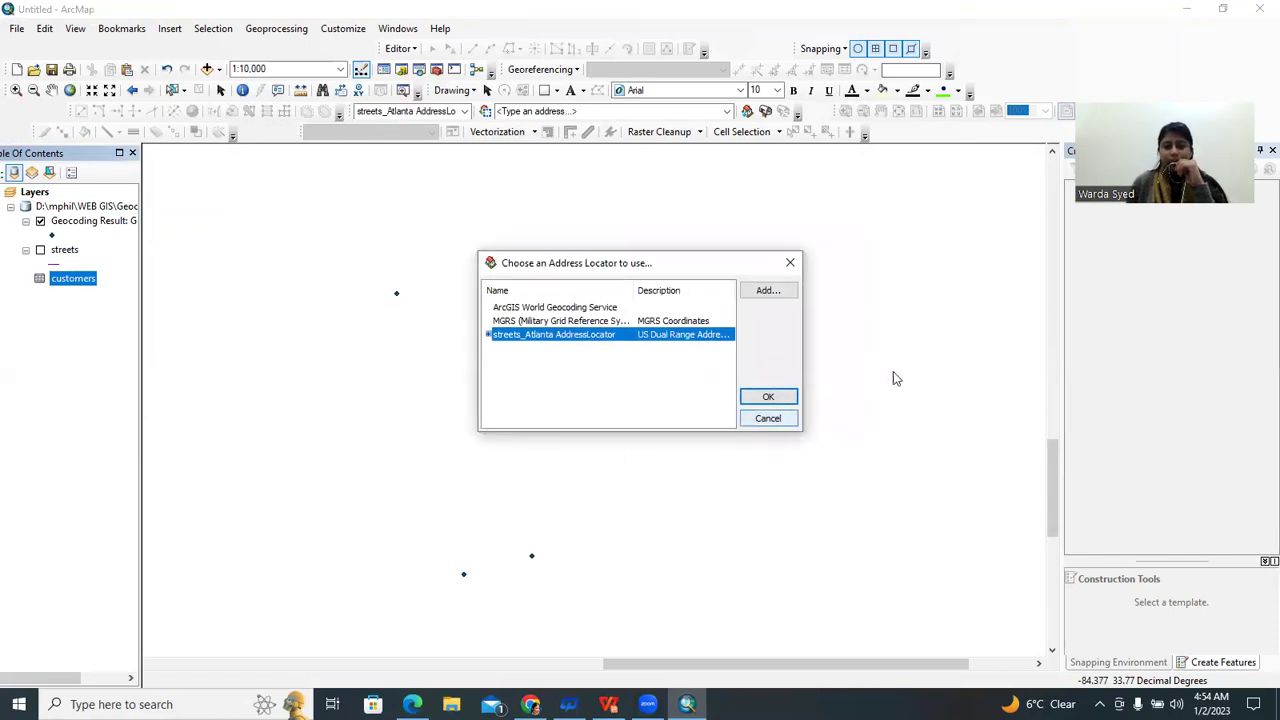
Add the streets_Atlanta composite locator from Geocoding\Exercise 2 and use it for geocoding
{"action": "left_click", "coordinate": [775, 292]}
{"action": "left_click", "coordinate": [573, 245]}
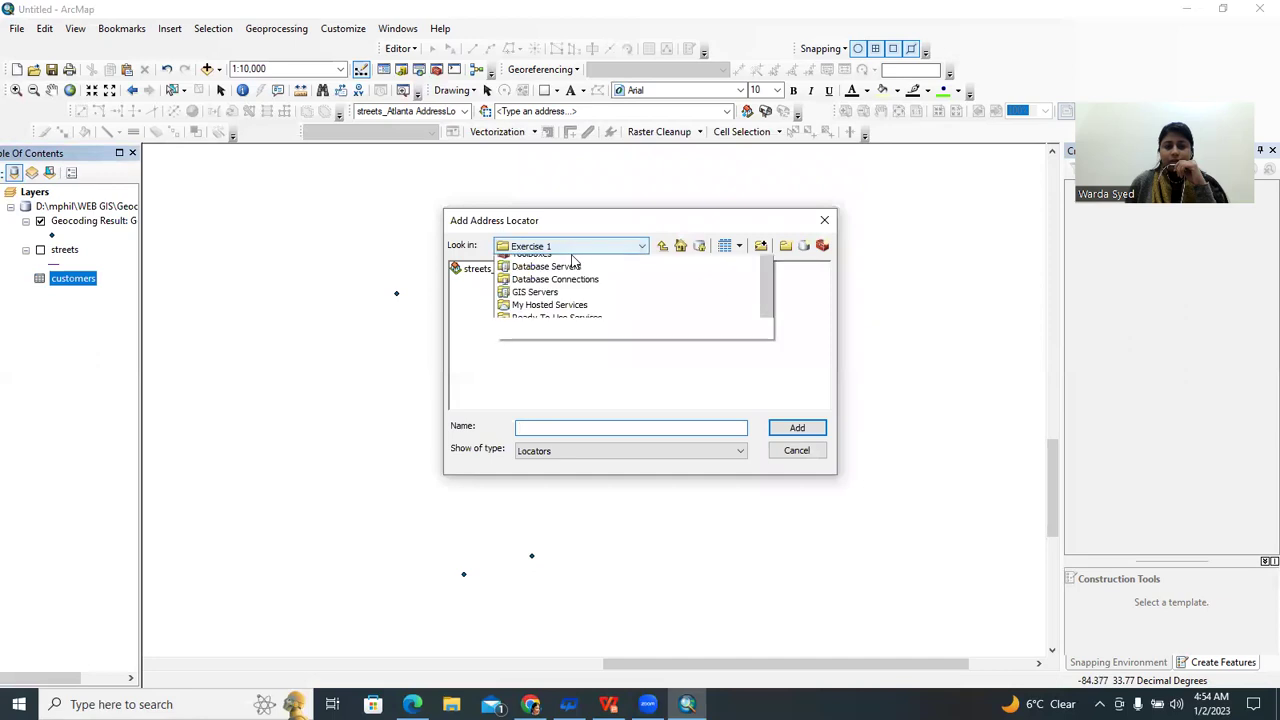
{"action": "left_click", "coordinate": [578, 340]}
{"action": "double_click", "coordinate": [490, 283]}
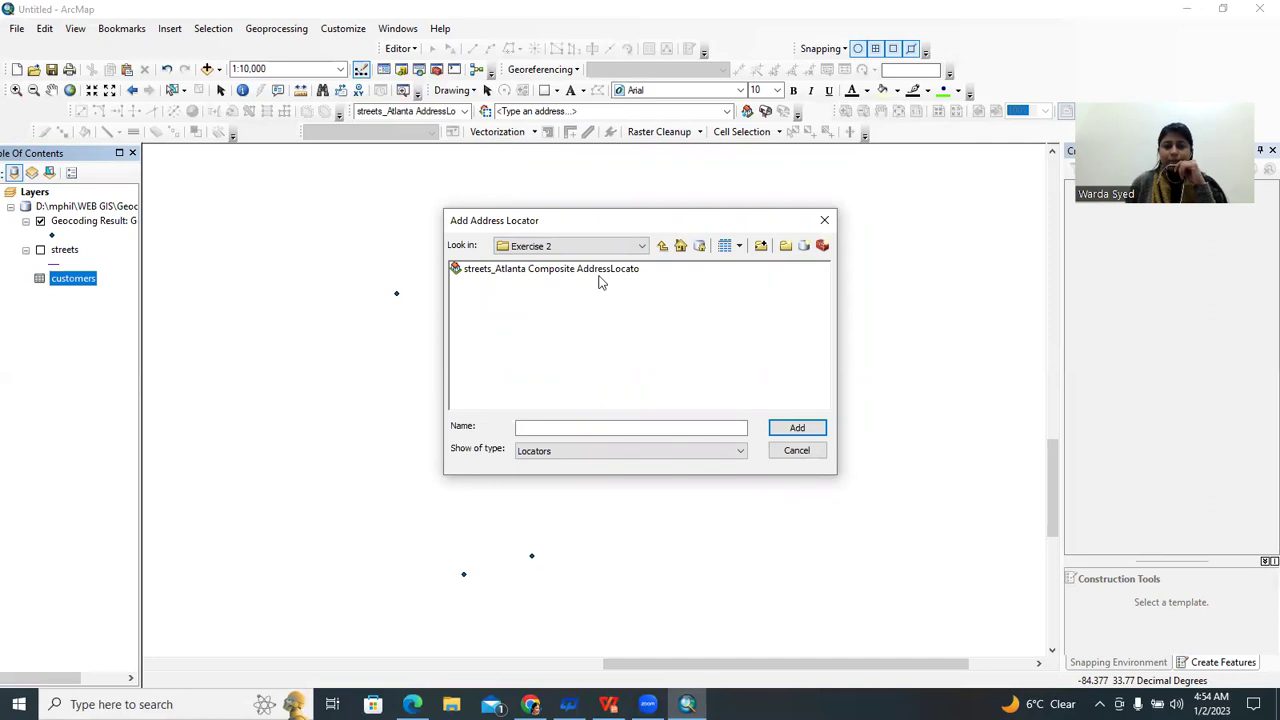
{"action": "left_click", "coordinate": [598, 270]}
{"action": "left_click", "coordinate": [797, 428]}
{"action": "left_click", "coordinate": [767, 396]}
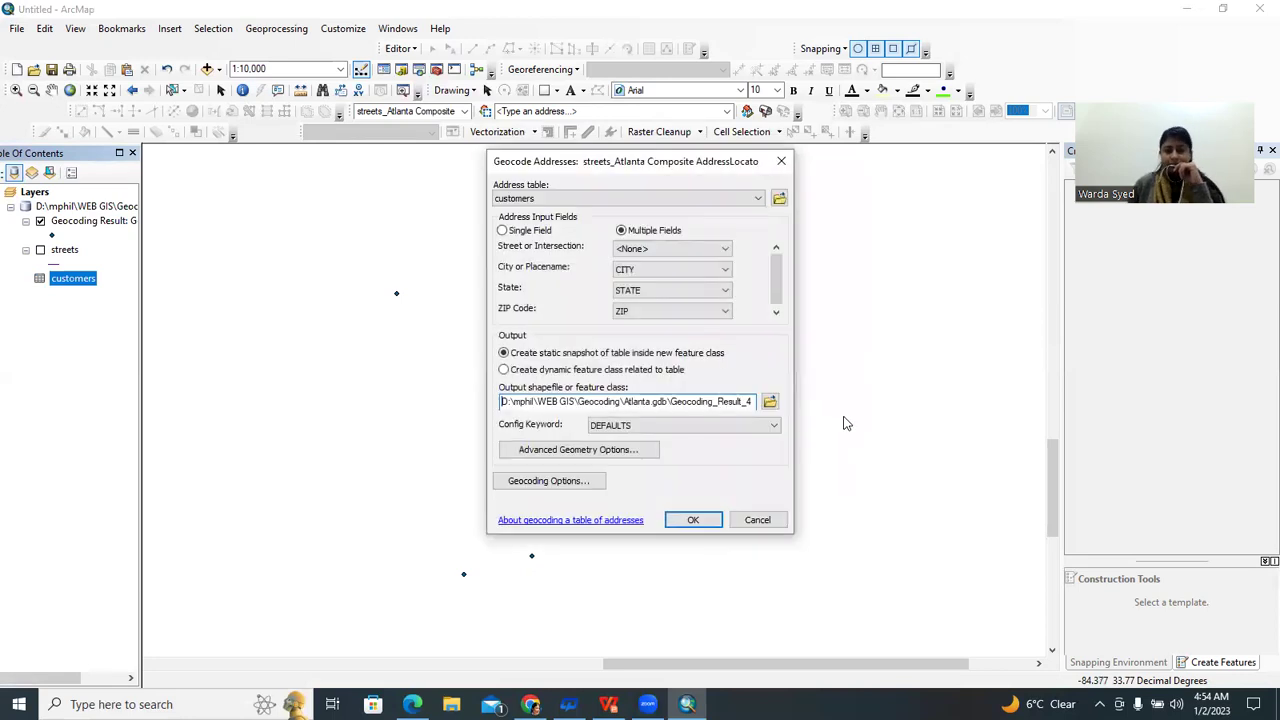
Save the output as Atlanta_Result_2 in Atlanta.gdb and run the geocoding
{"action": "left_click", "coordinate": [769, 402]}
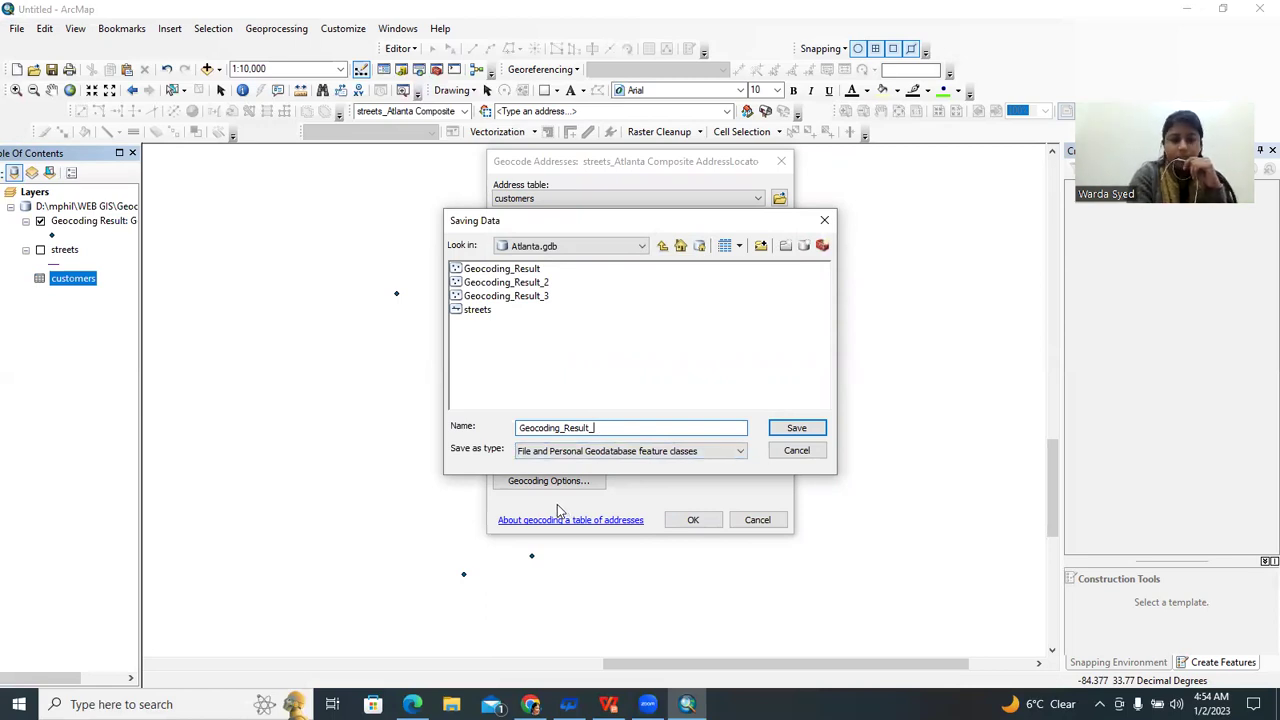
{"action": "type", "text": "2"}
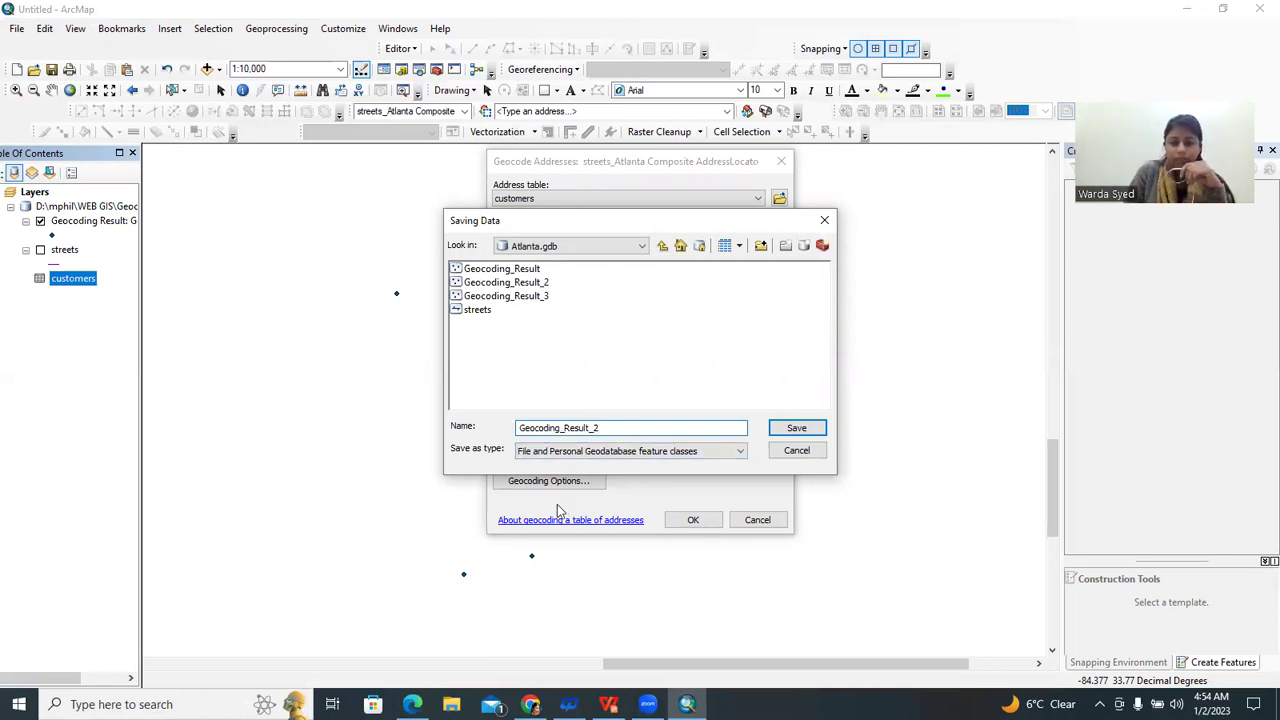
{"action": "left_click", "coordinate": [565, 427]}
{"action": "key", "text": "BackSpace"}
{"action": "key", "text": "BackSpace"}
{"action": "key", "text": "BackSpace"}
{"action": "key", "text": "BackSpace"}
{"action": "key", "text": "BackSpace"}
{"action": "key", "text": "BackSpace"}
{"action": "key", "text": "BackSpace"}
{"action": "key", "text": "BackSpace"}
{"action": "key", "text": "BackSpace"}
{"action": "type", "text": "Atlanta"}
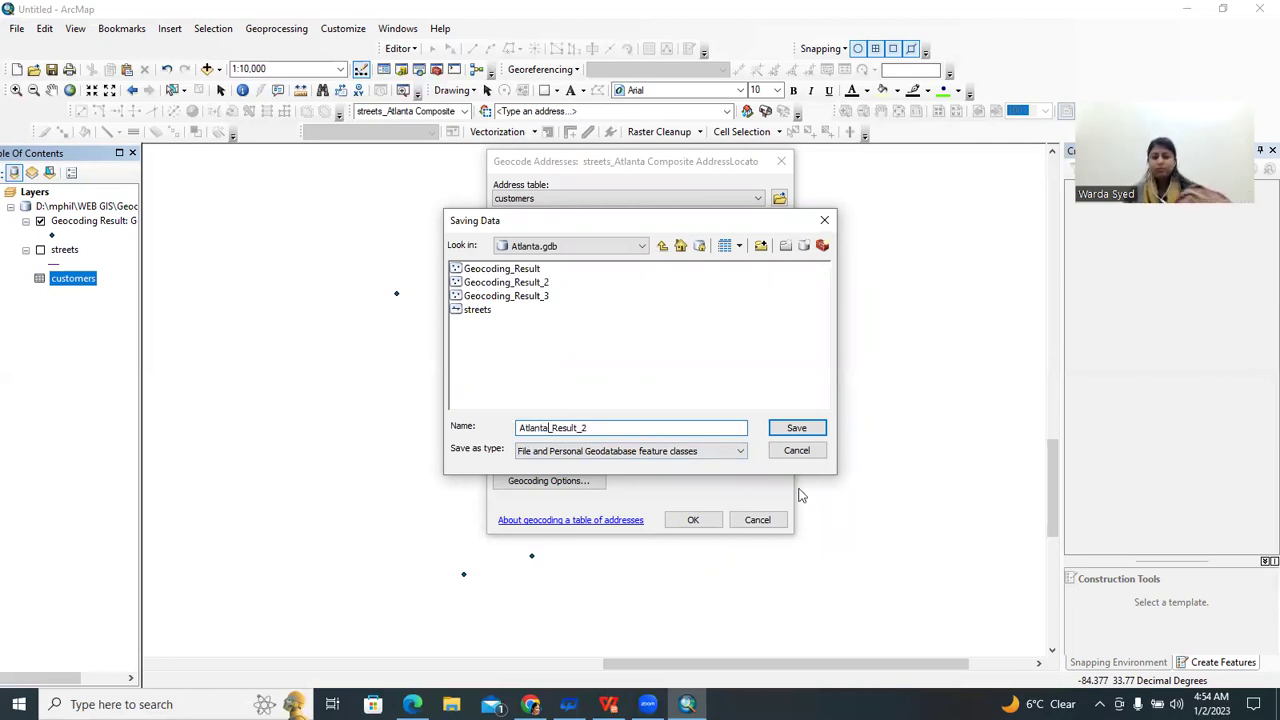
{"action": "left_click", "coordinate": [795, 428]}
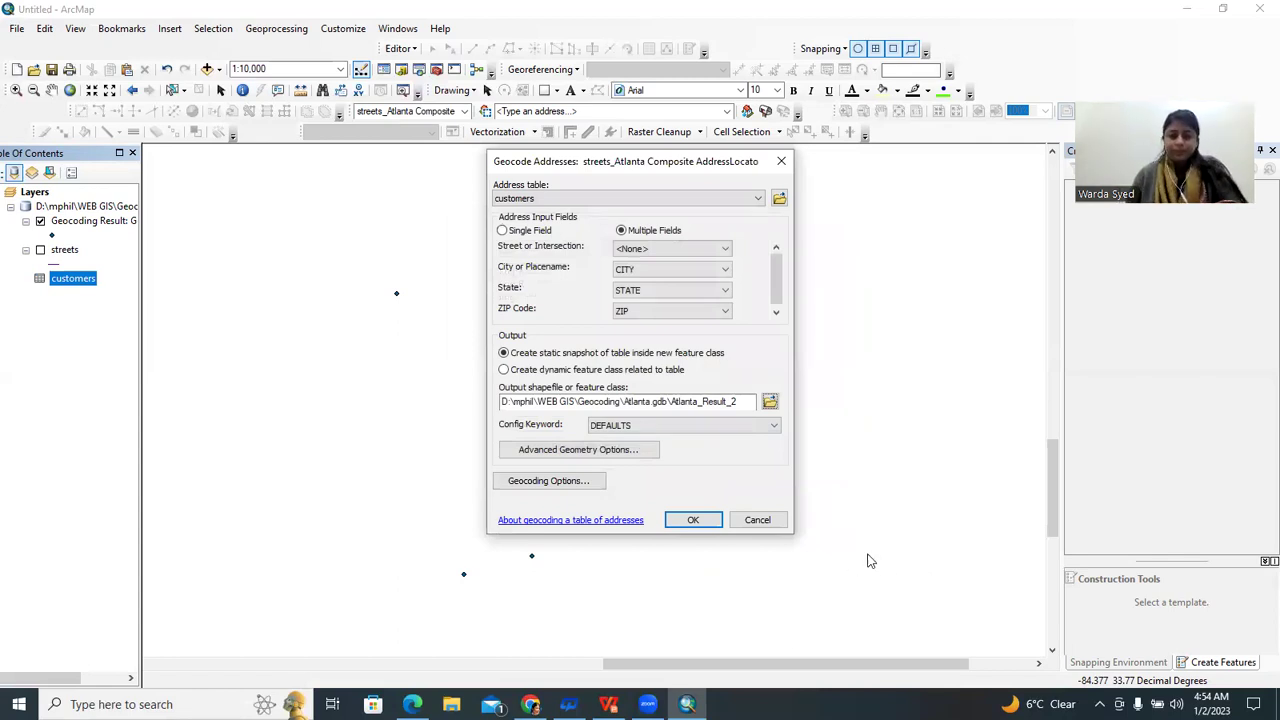
{"action": "left_click", "coordinate": [694, 520]}
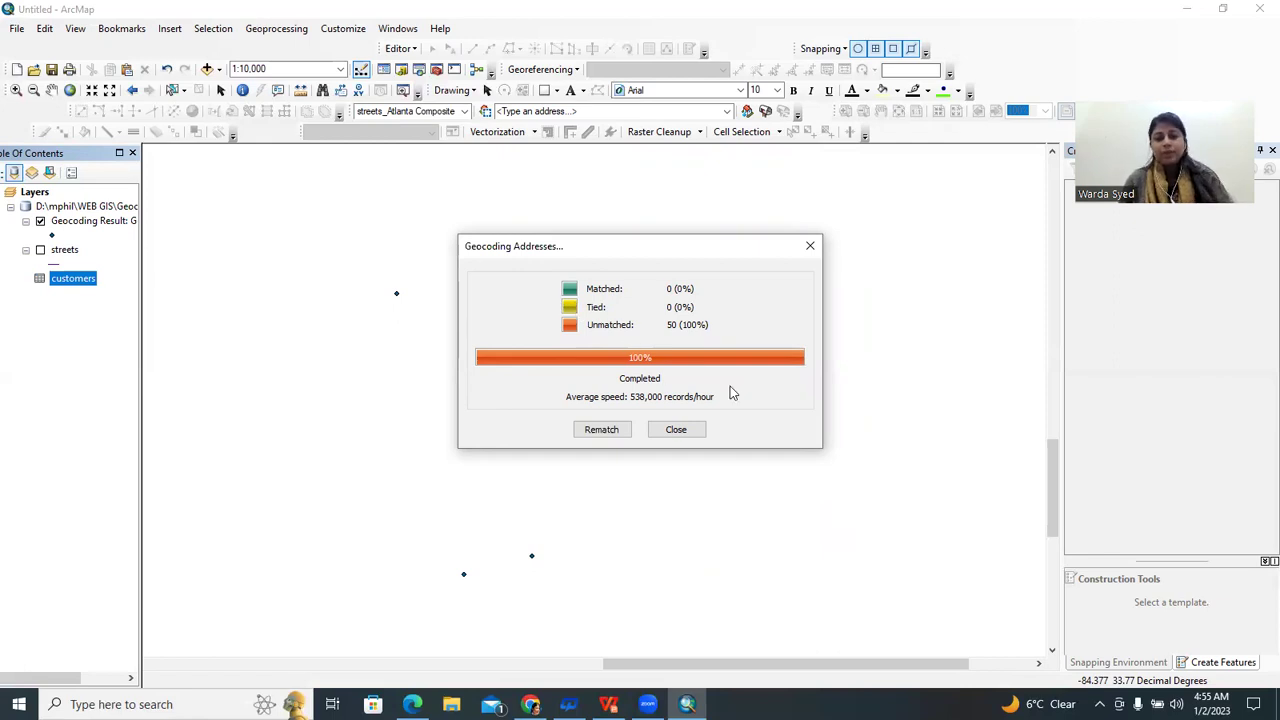
Dismiss the results summary, show the streets layer and zoom out to 1:40,000
{"action": "left_click", "coordinate": [690, 436]}
{"action": "left_click", "coordinate": [40, 279]}
{"action": "scroll", "coordinate": [355, 460], "scroll_direction": "up", "scroll_amount": 4}
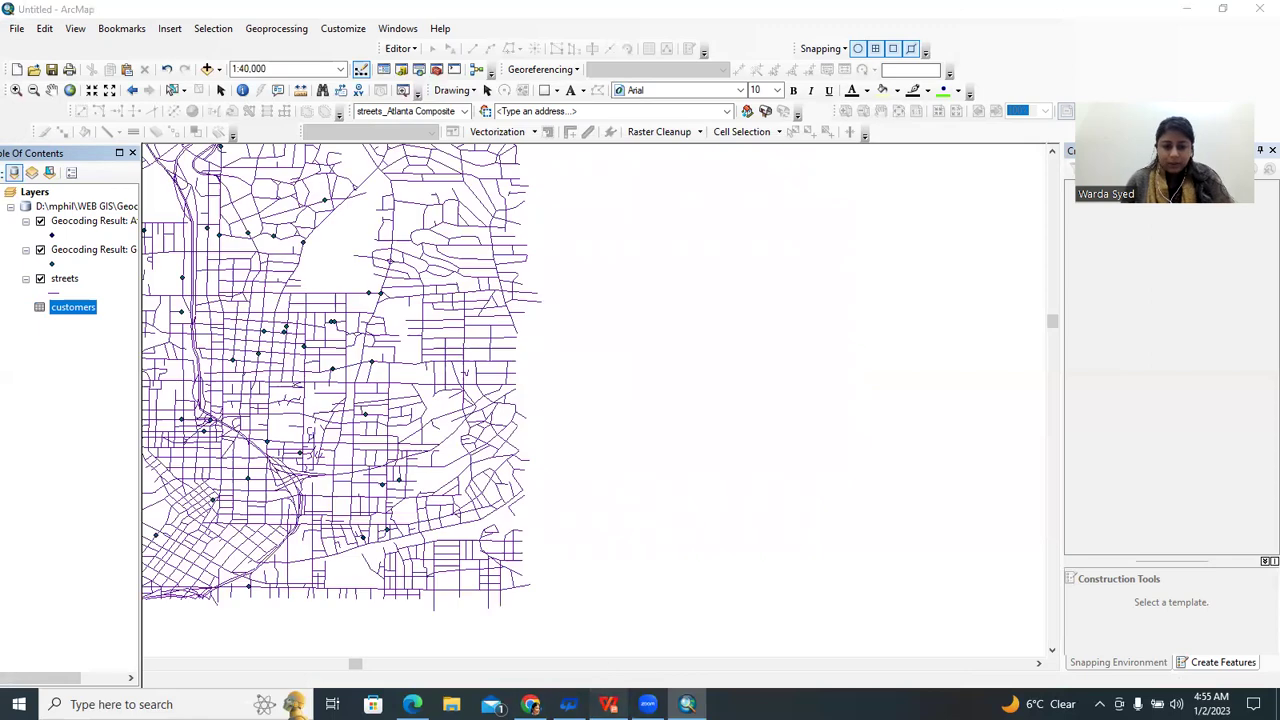
{"action": "left_click", "coordinate": [600, 703]}
Check slide 15 of the tutorial on composite-locator geocoding, then return to ArcMap
{"action": "scroll", "coordinate": [604, 456], "scroll_direction": "down", "scroll_amount": 2}
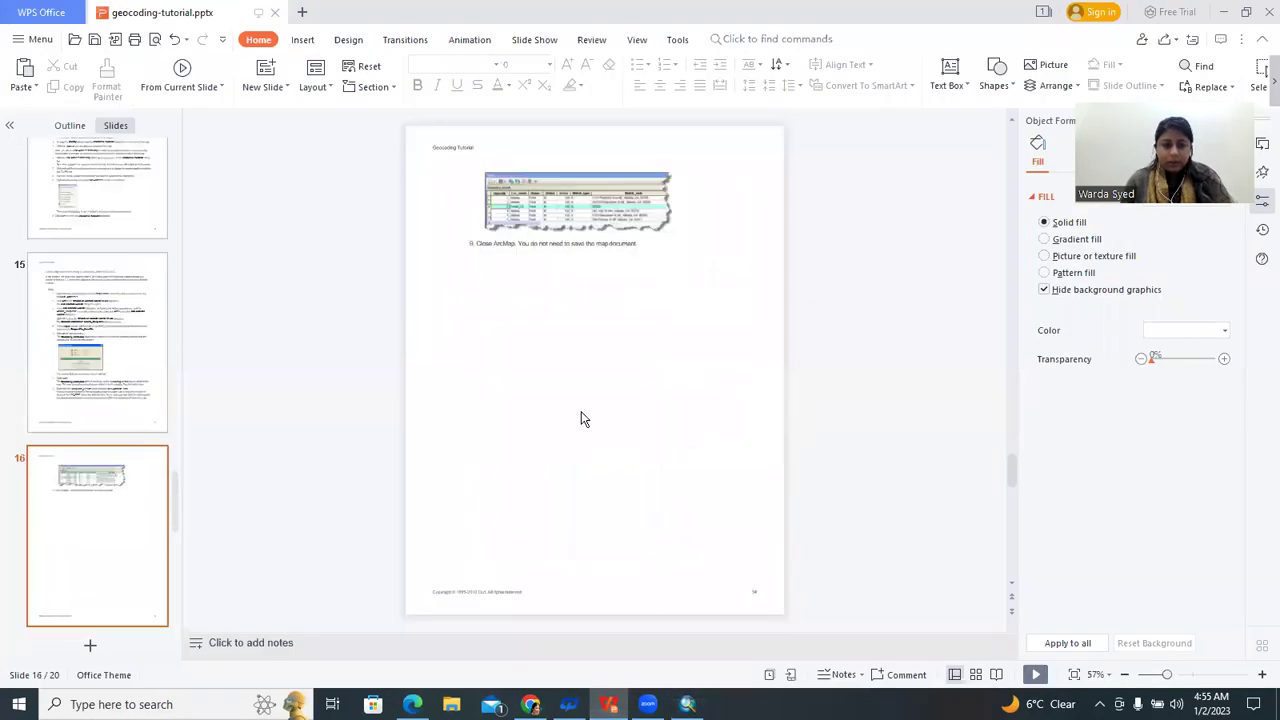
{"action": "scroll", "coordinate": [608, 470], "scroll_direction": "up", "scroll_amount": 2}
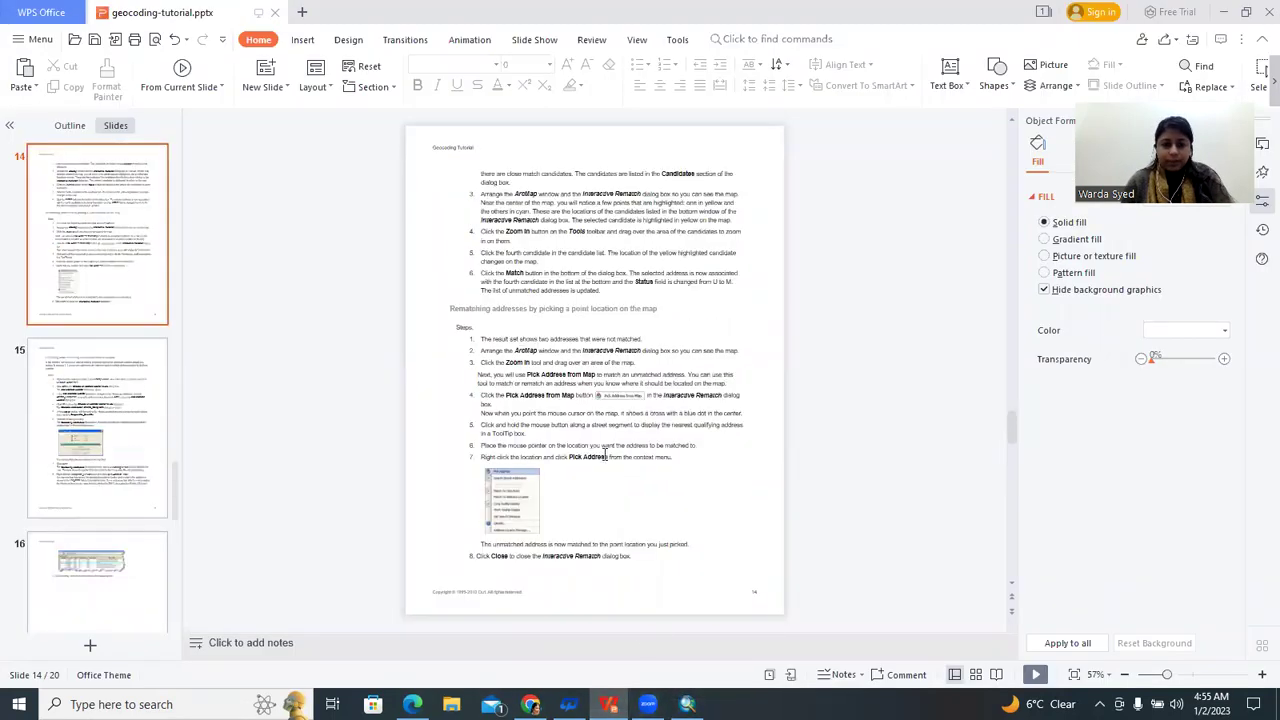
{"action": "scroll", "coordinate": [603, 452], "scroll_direction": "down", "scroll_amount": 1}
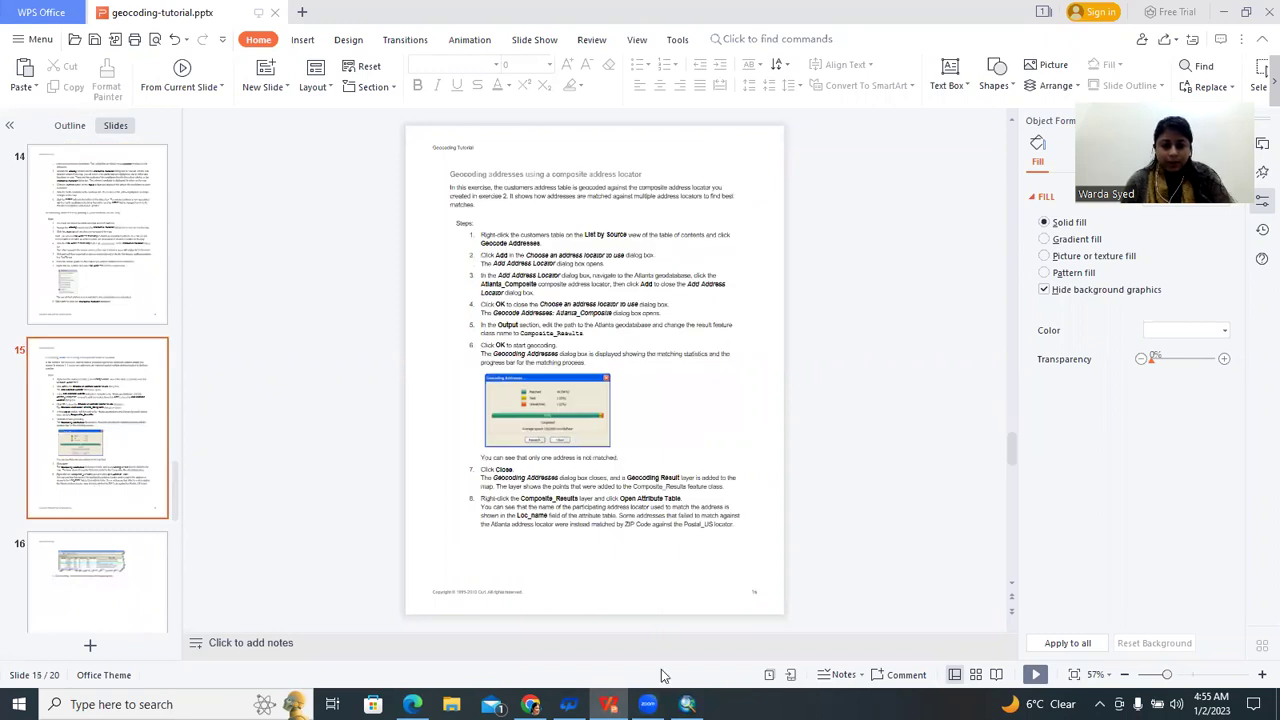
{"action": "left_click", "coordinate": [687, 704]}
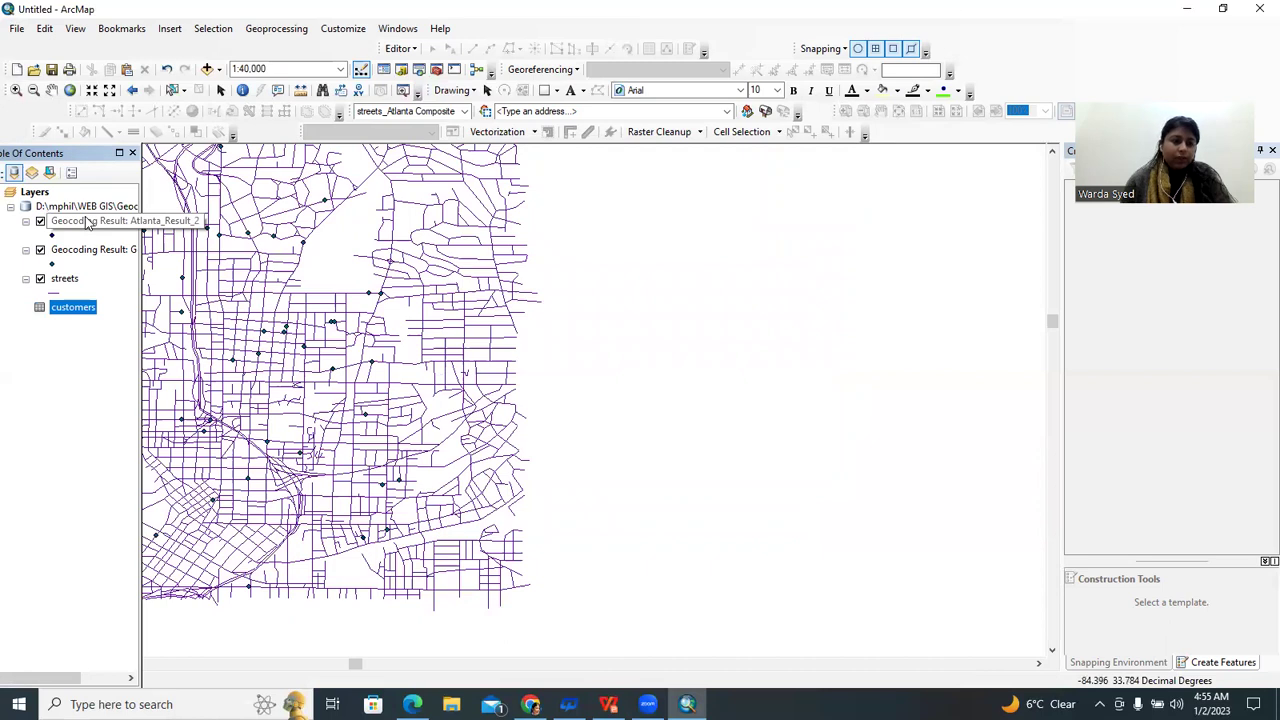
{"action": "left_click", "coordinate": [88, 223]}
{"action": "right_click", "coordinate": [90, 226]}
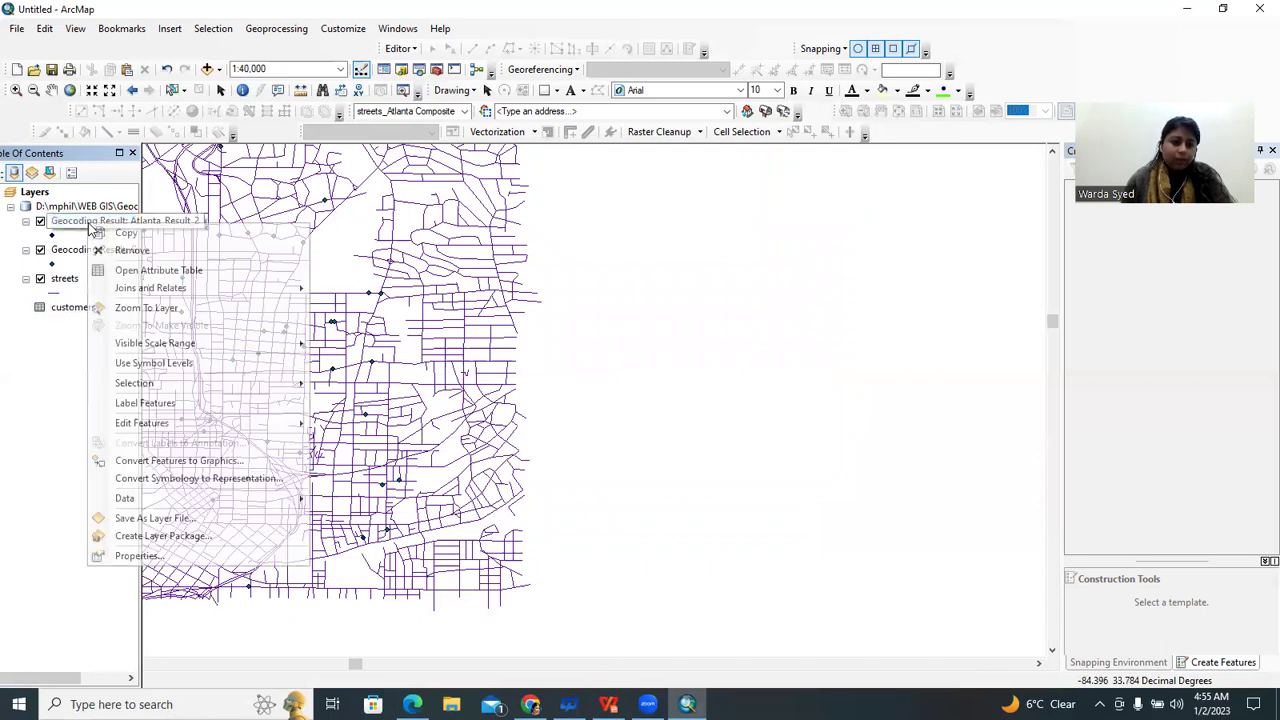
{"action": "left_click", "coordinate": [143, 270]}
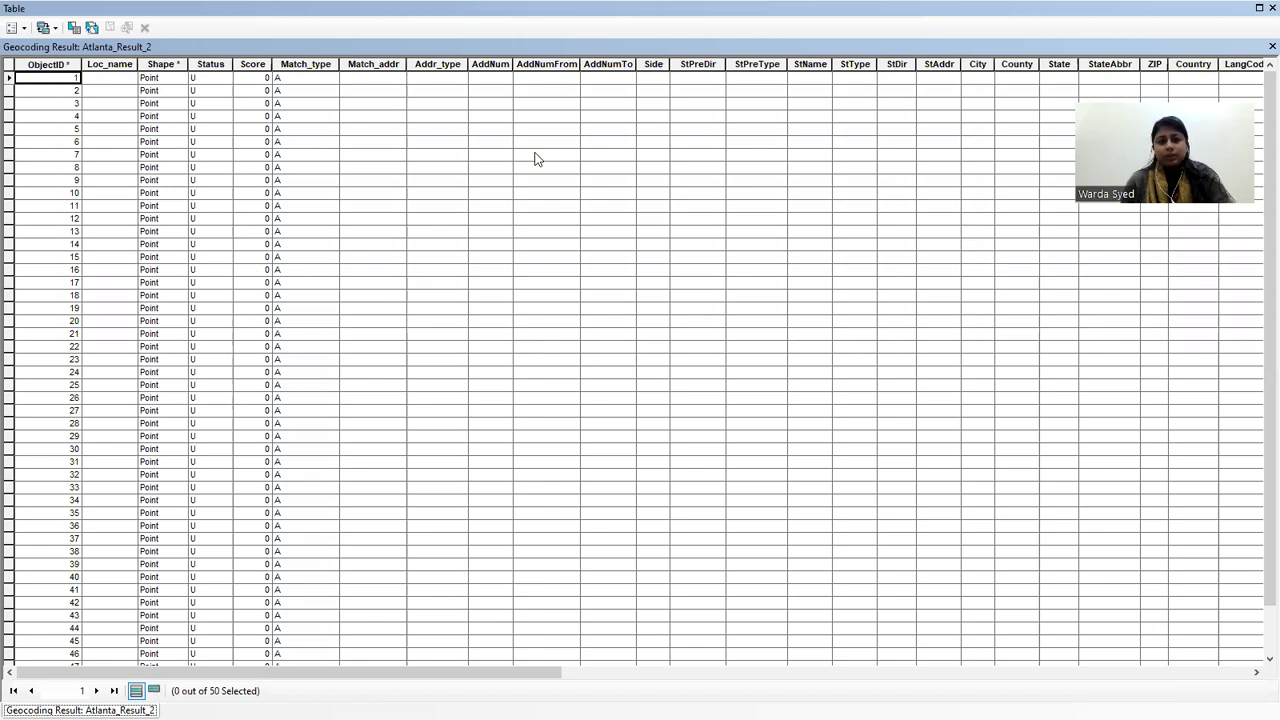
{"action": "left_click", "coordinate": [1258, 7]}
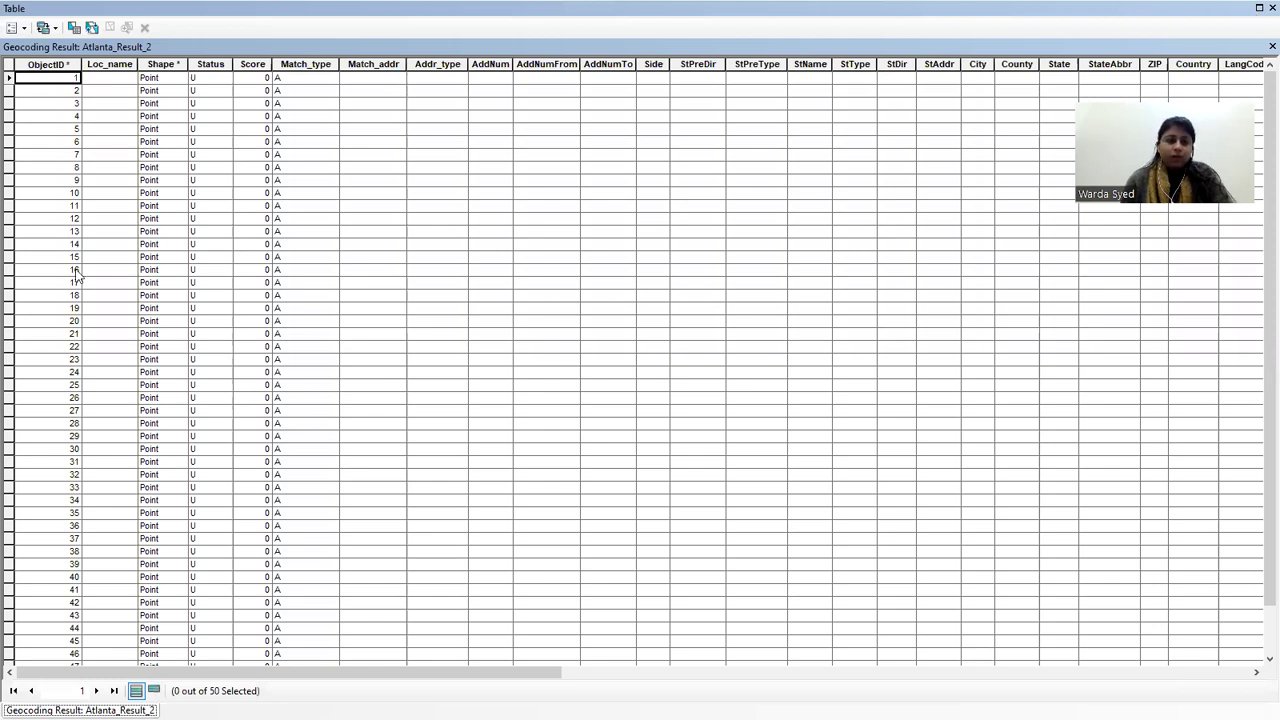
{"action": "scroll", "coordinate": [98, 112], "scroll_direction": "down", "scroll_amount": 2}
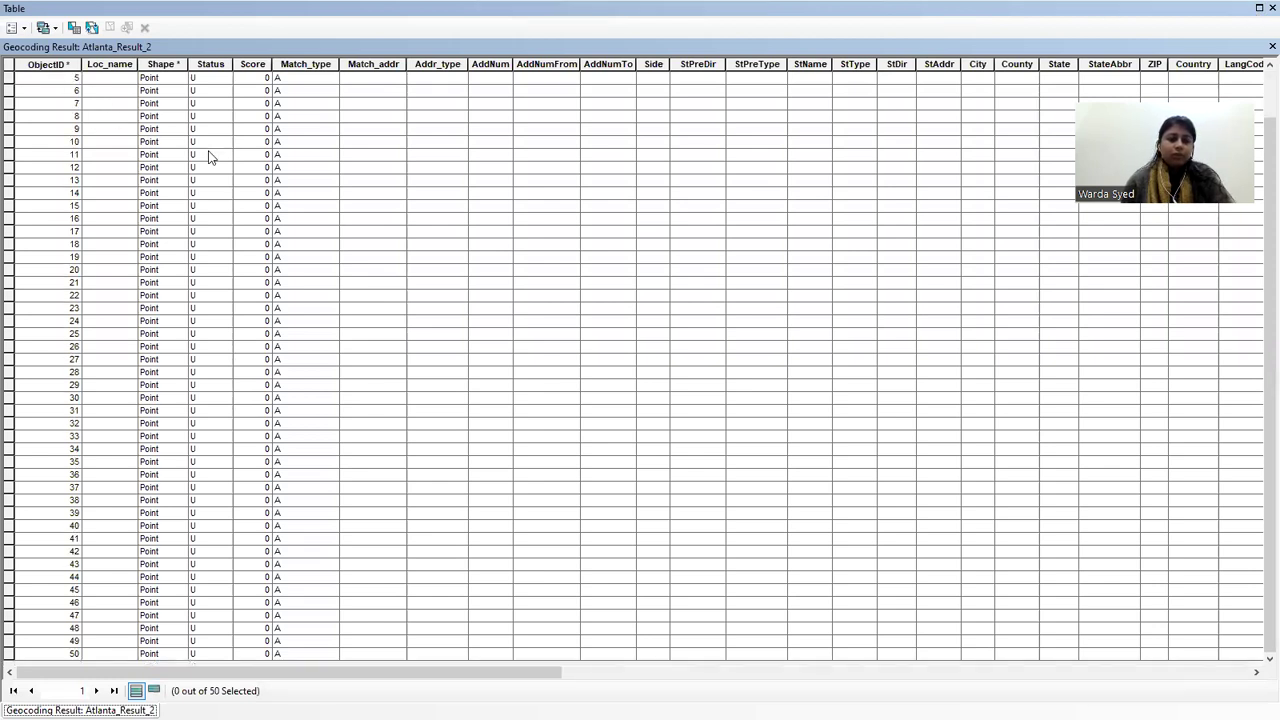
{"action": "scroll", "coordinate": [209, 157], "scroll_direction": "up", "scroll_amount": 2}
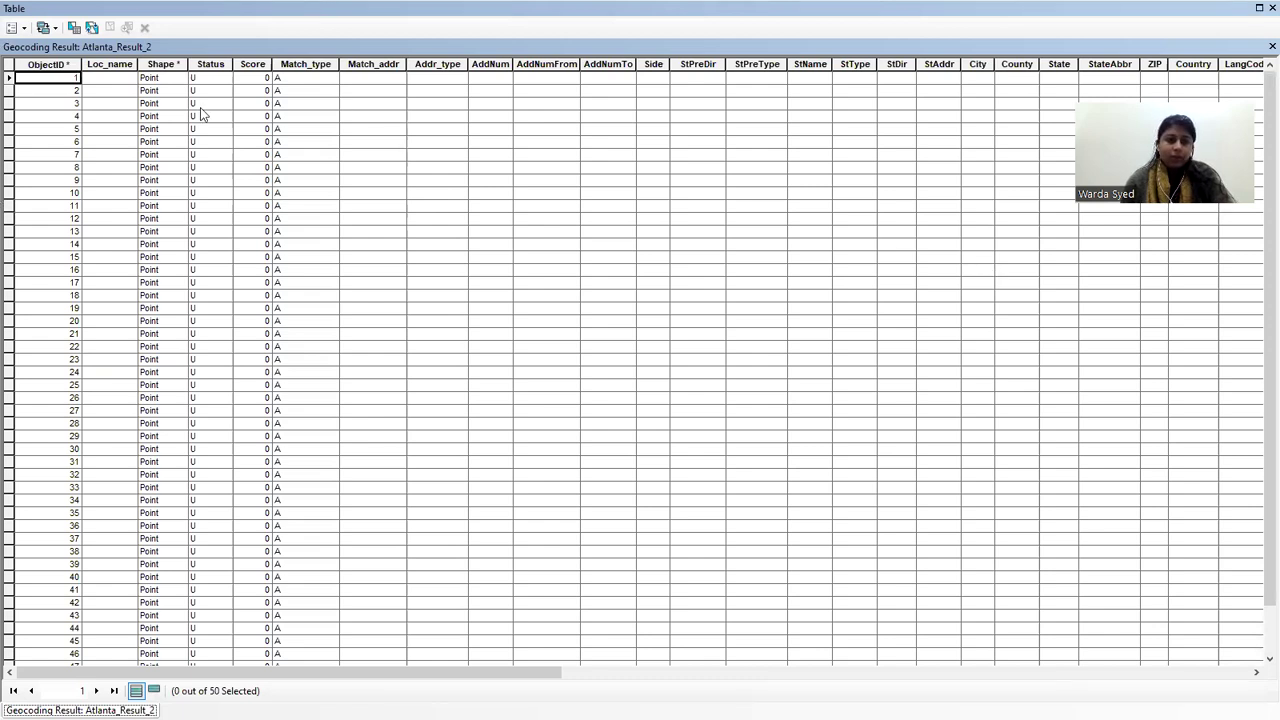
{"action": "scroll", "coordinate": [448, 123], "scroll_direction": "down", "scroll_amount": 2}
{"action": "left_click_drag", "start_coordinate": [386, 673], "coordinate": [970, 673]}
{"action": "scroll", "coordinate": [968, 163], "scroll_direction": "right", "scroll_amount": 1}
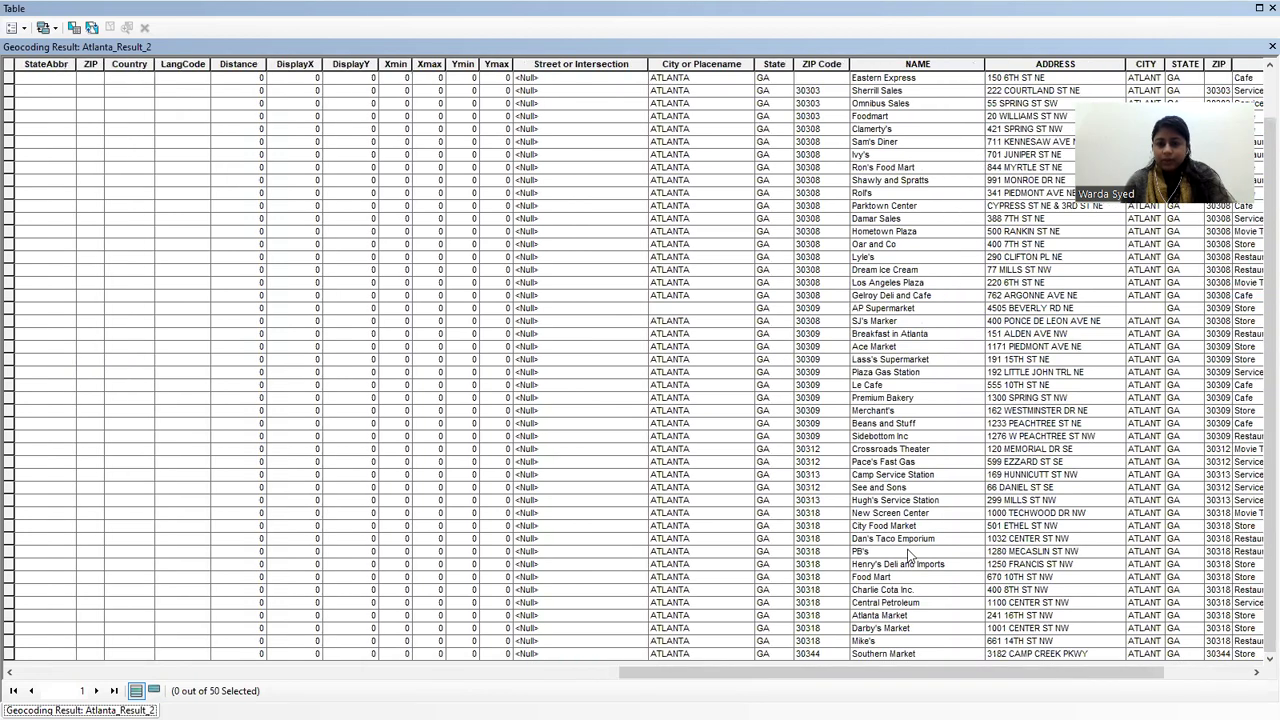
{"action": "left_click_drag", "start_coordinate": [768, 676], "coordinate": [948, 673]}
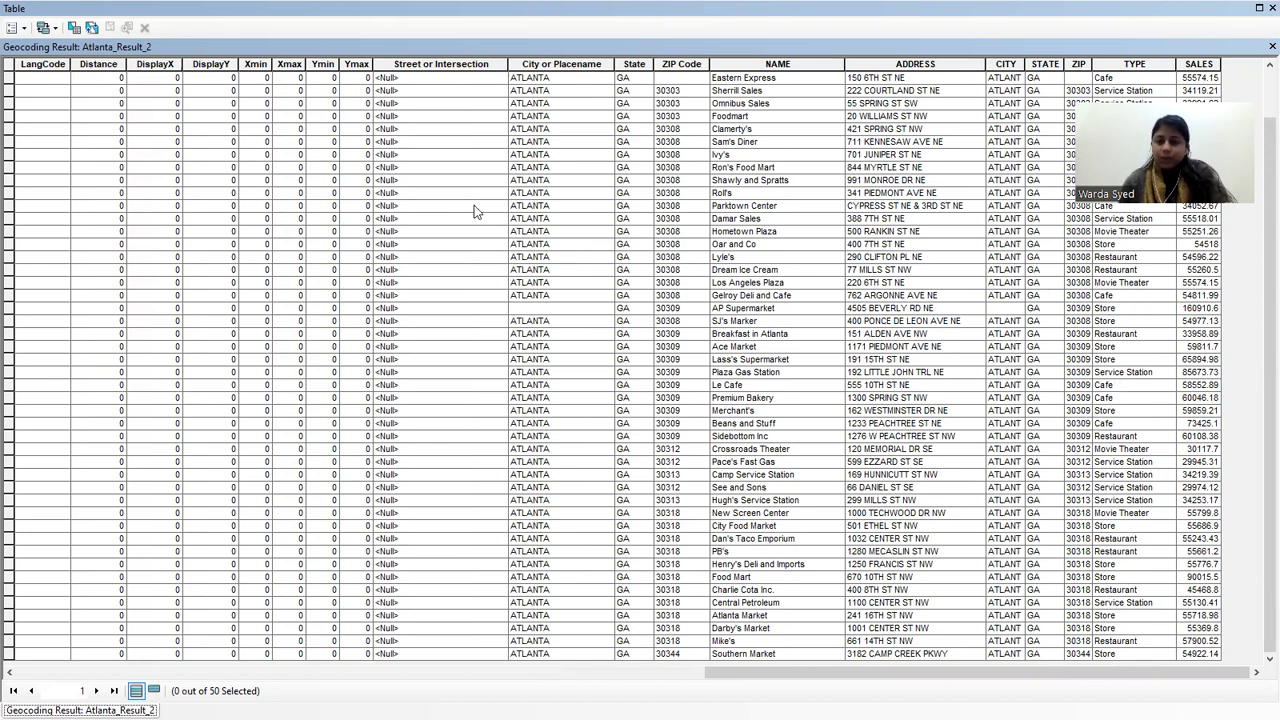
{"action": "left_click", "coordinate": [1258, 10]}
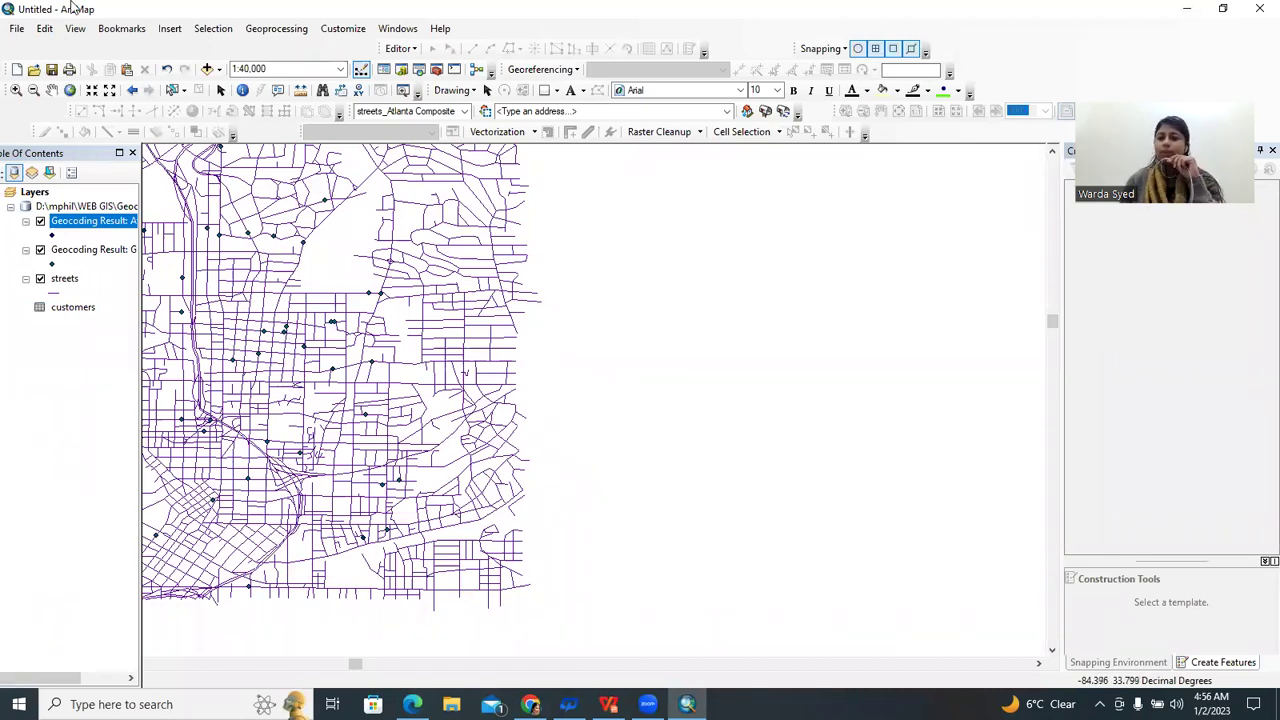
Minimize ArcMap and the WPS Office tutorial to reveal the Windows desktop
{"action": "left_click", "coordinate": [1192, 9]}
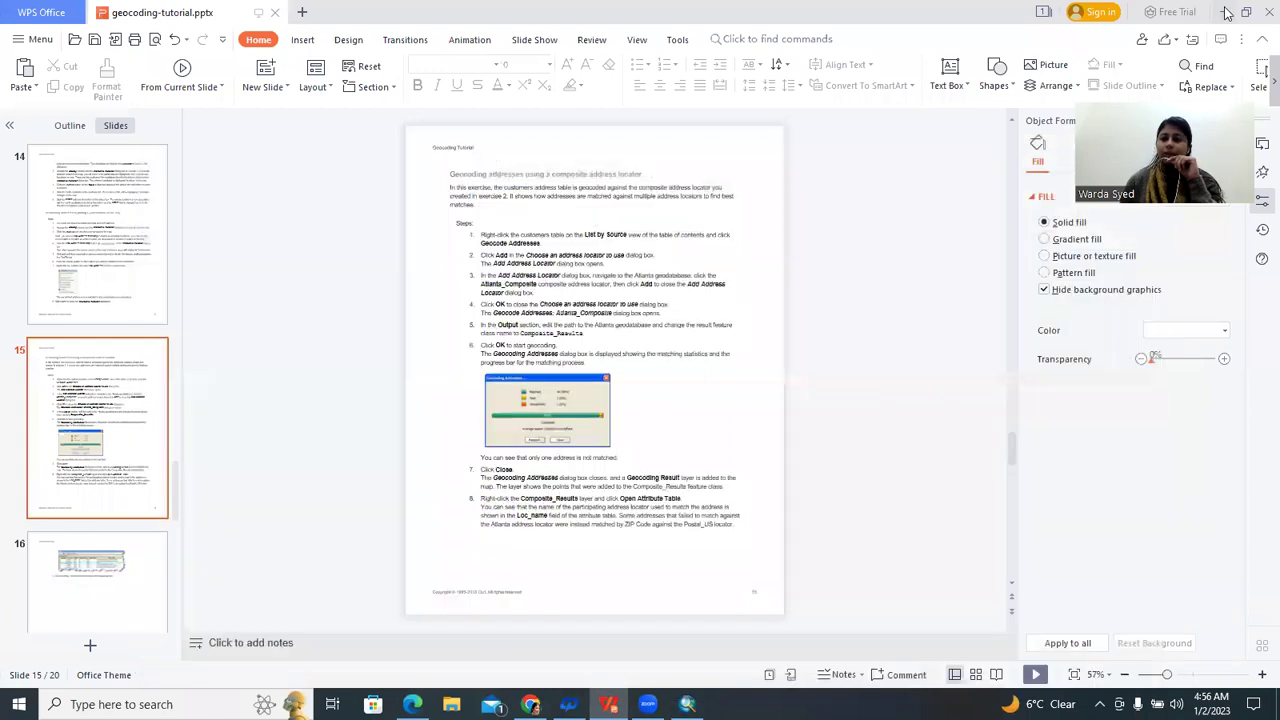
{"action": "left_click", "coordinate": [1226, 12]}
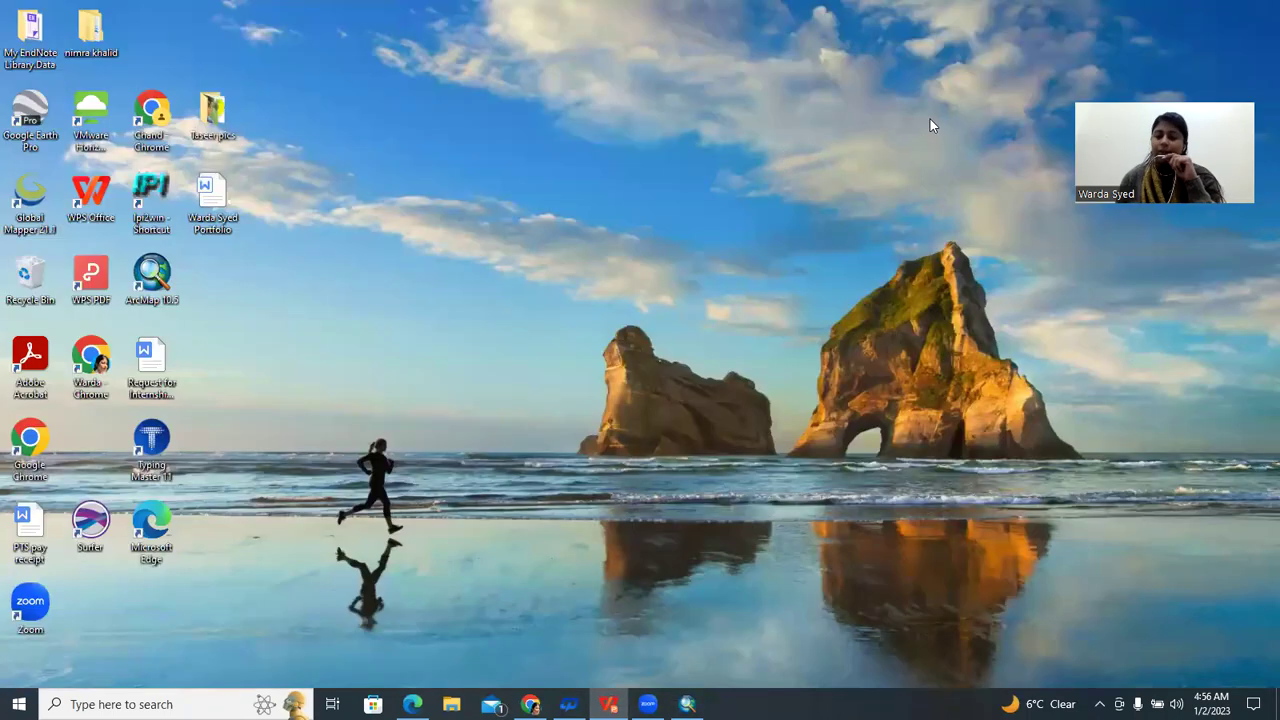